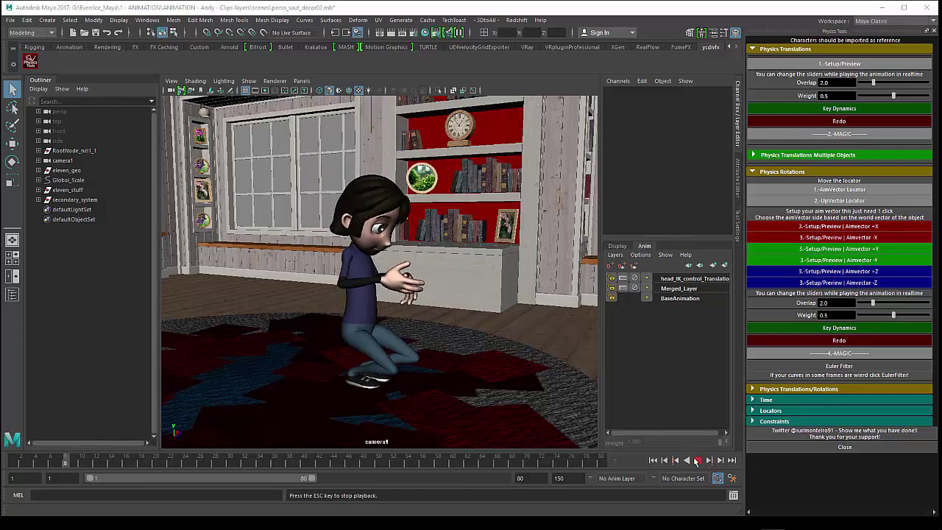
# Stop the playing jump animation and rewind it to frame 1.
pyautogui.click(696, 461)
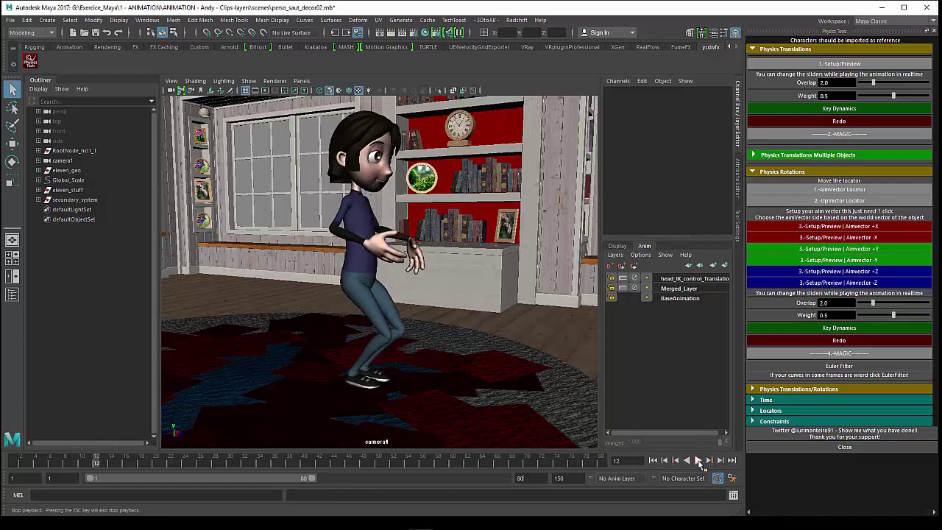
pyautogui.click(656, 463)
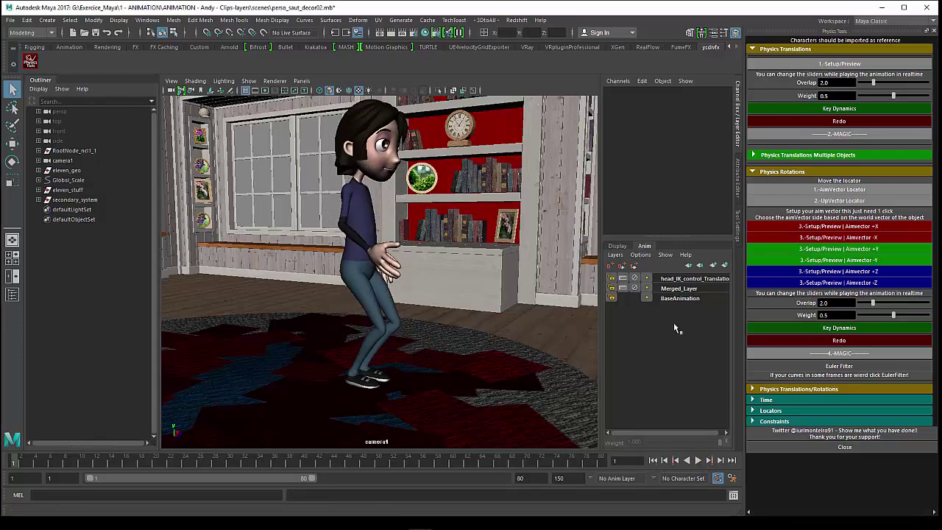
# Delete the head_IK_control_Translations and Merged_Layer layers, then play from the BaseAnimation layer.
pyautogui.click(677, 283)
pyautogui.rightClick(676, 283)
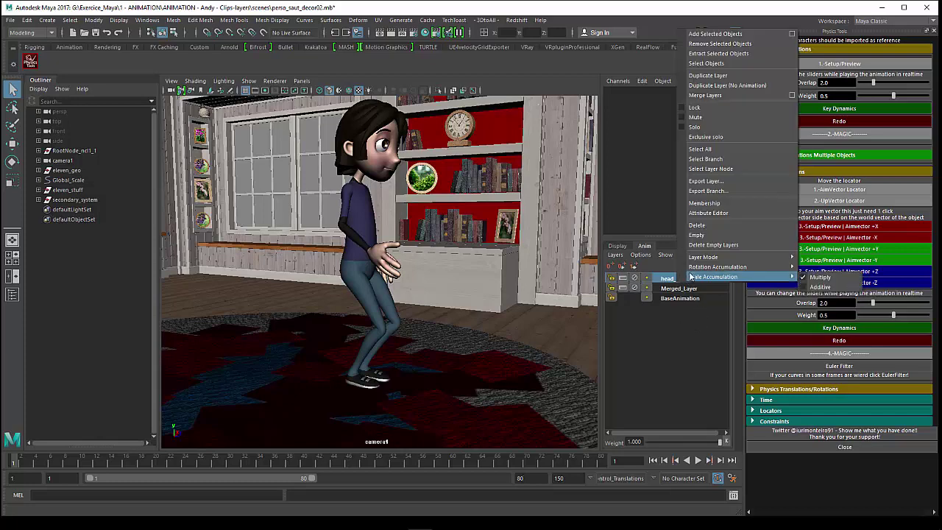
pyautogui.click(691, 225)
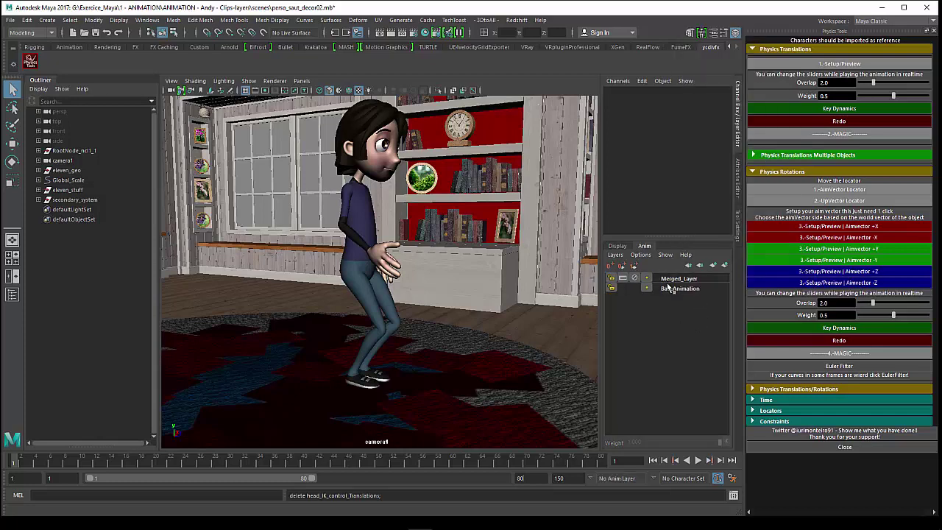
pyautogui.rightClick(668, 281)
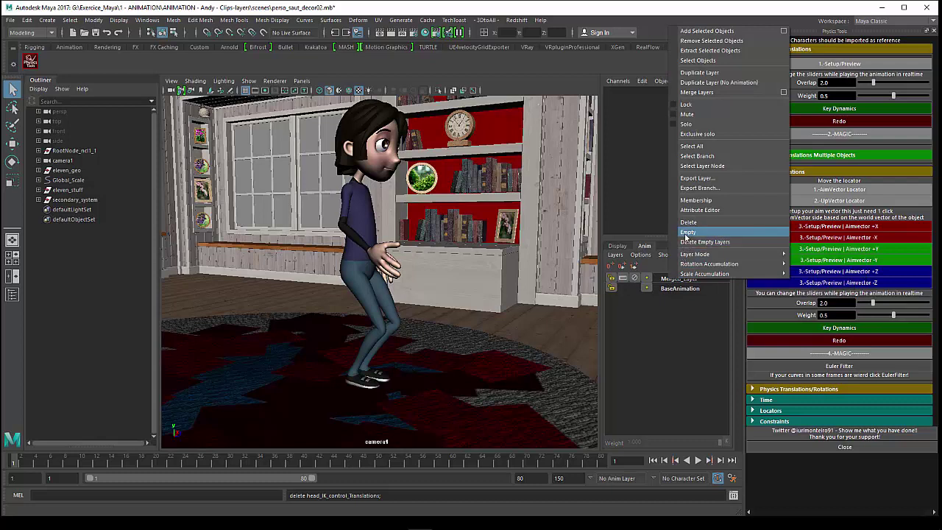
pyautogui.click(686, 223)
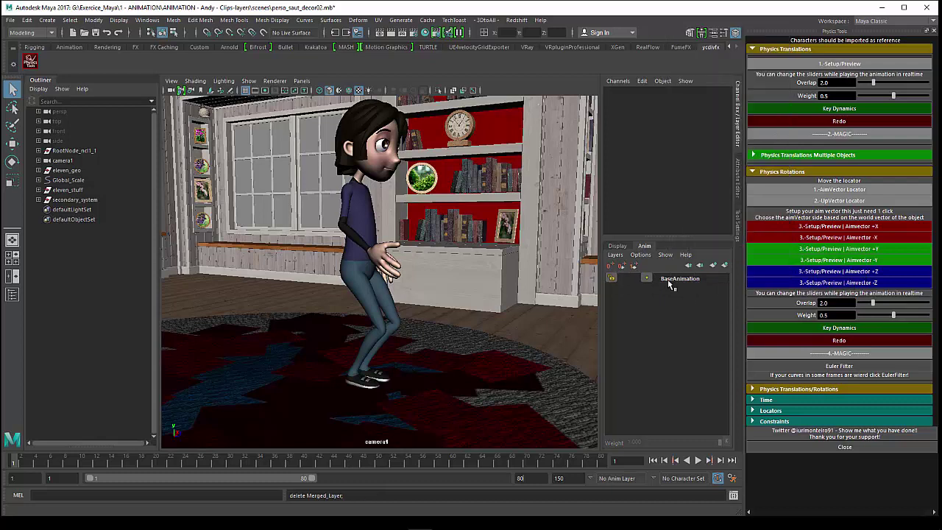
pyautogui.click(667, 279)
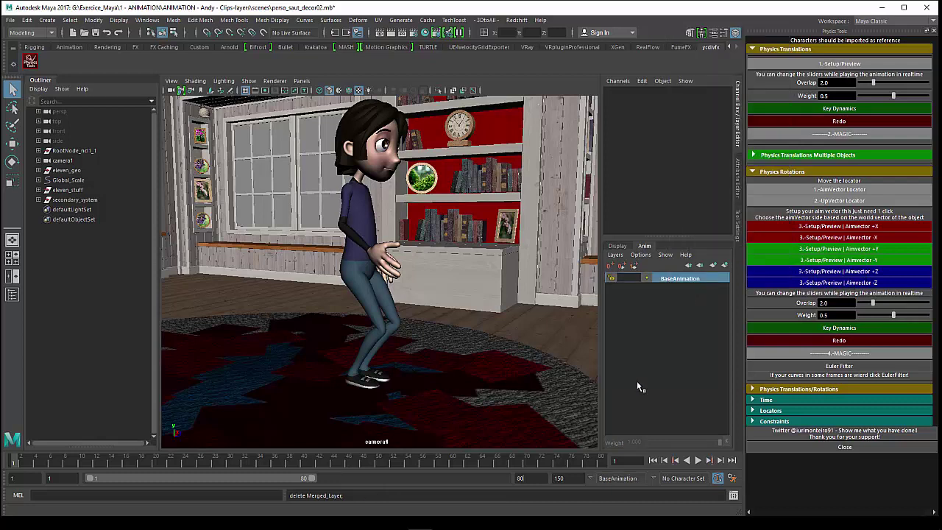
pyautogui.click(698, 460)
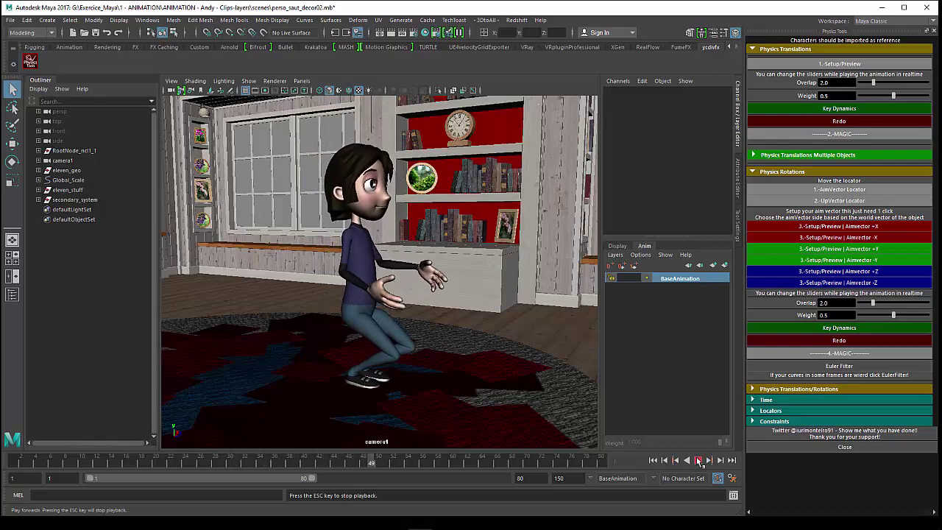
# Pause the jump at frame 49, view it from other angles, and collapse Physics Translations.
pyautogui.click(699, 461)
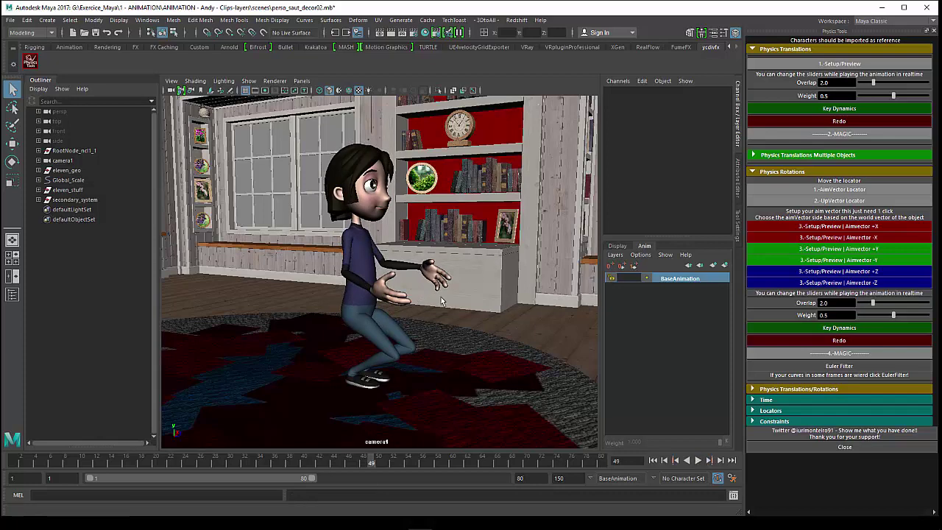
pyautogui.moveTo(442, 300)
pyautogui.keyDown('alt'); pyautogui.mouseDown()
pyautogui.moveTo(421, 324)
pyautogui.moveTo(441, 319)
pyautogui.mouseUp(); pyautogui.keyUp('alt')
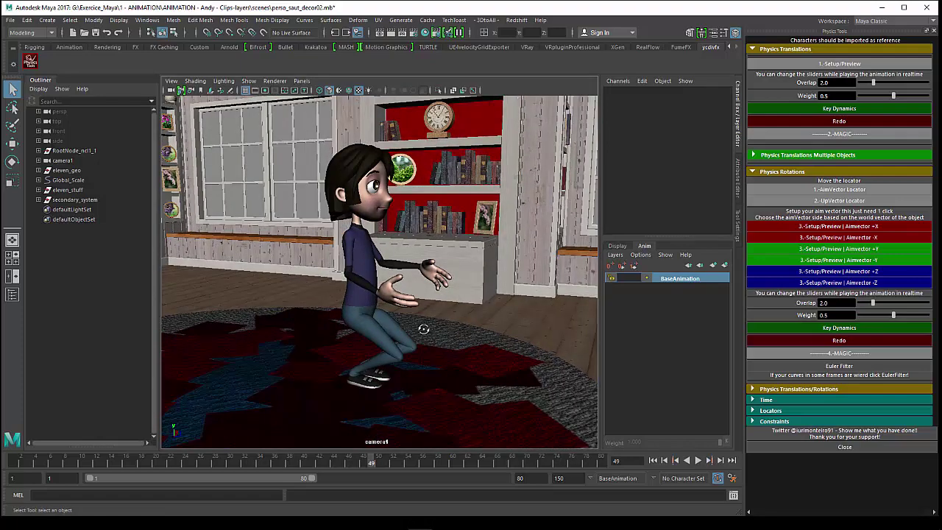
pyautogui.keyDown('alt'); pyautogui.moveTo(420, 330); pyautogui.dragTo(427, 332); pyautogui.keyUp('alt')
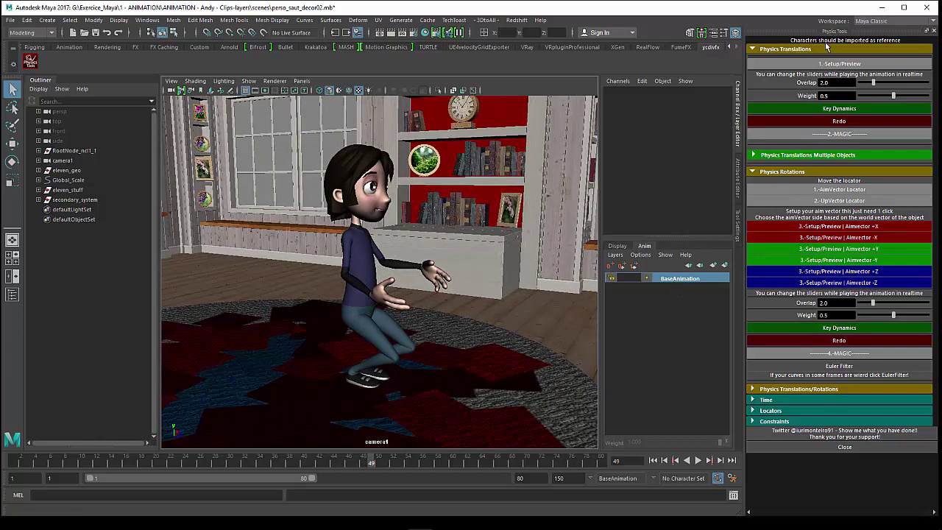
pyautogui.click(763, 49)
# Collapse Physics Rotations and redock the Physics Tools panel at the right edge.
pyautogui.click(766, 60)
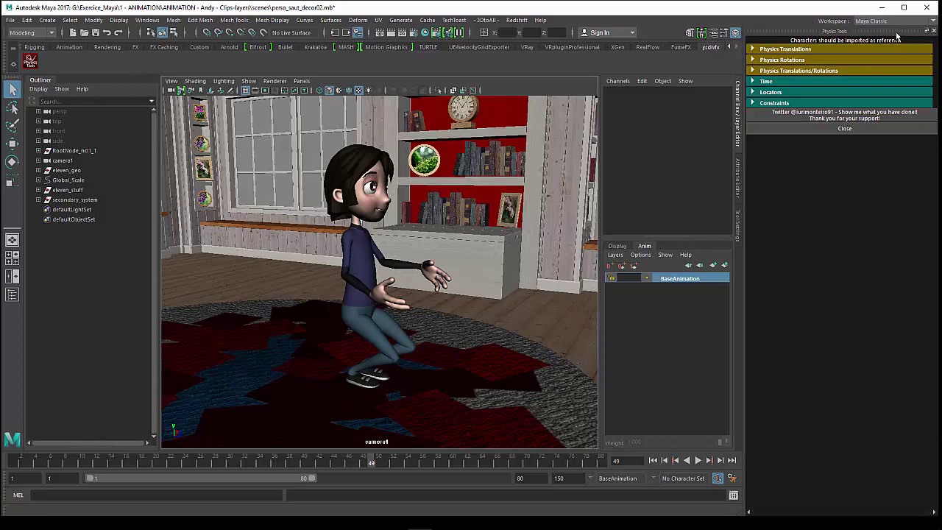
pyautogui.moveTo(877, 33); pyautogui.dragTo(684, 101)
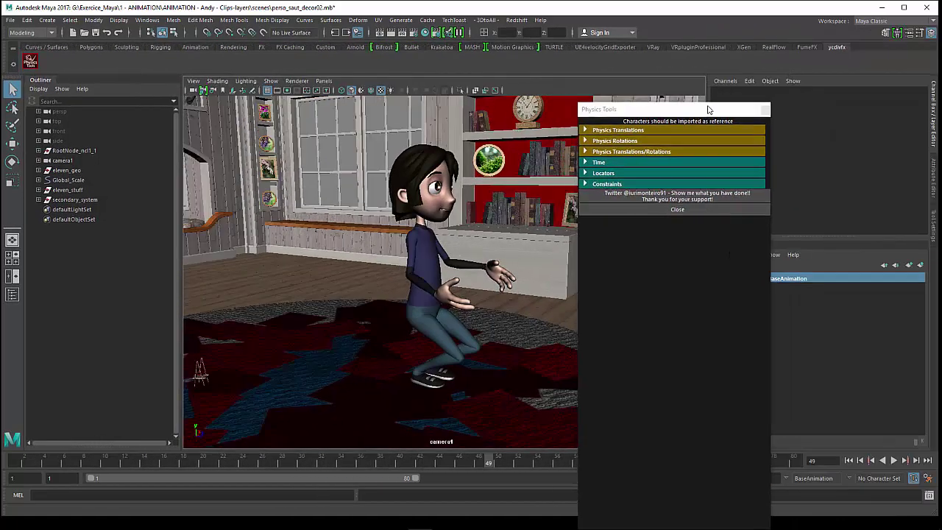
pyautogui.moveTo(684, 100)
pyautogui.mouseDown()
pyautogui.moveTo(760, 111)
pyautogui.moveTo(779, 69)
pyautogui.mouseUp()
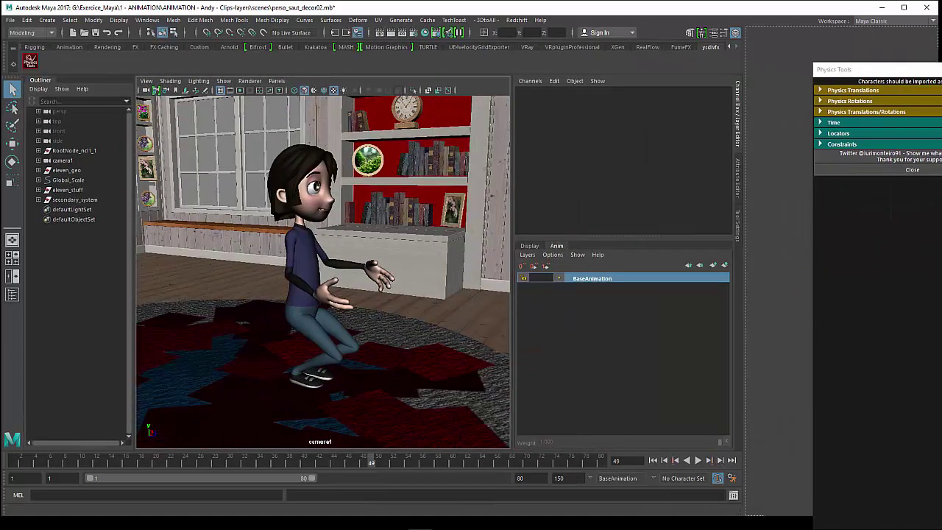
pyautogui.moveTo(778, 69); pyautogui.dragTo(932, 69)
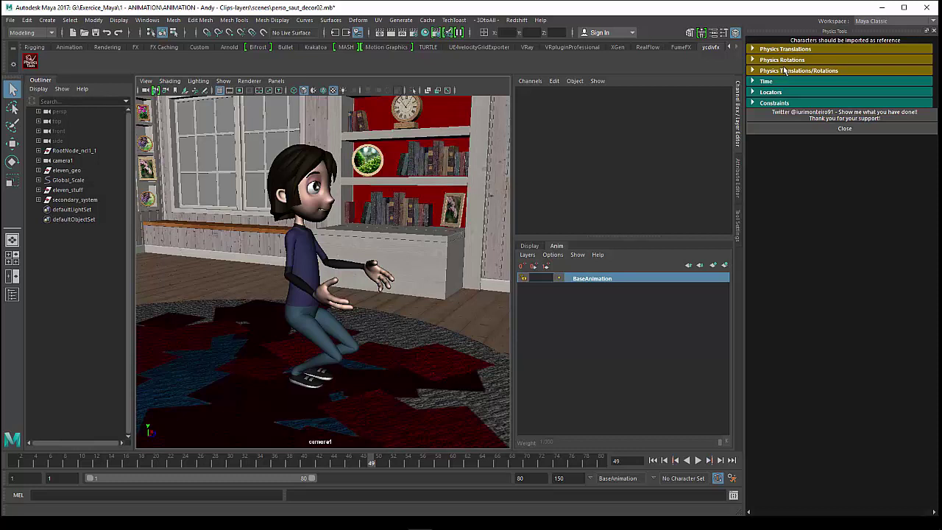
# Preview the Time, Locators and Constraints sections, then expand Physics Translations (Overlap 2.0, Weight 0.5).
pyautogui.click(790, 84)
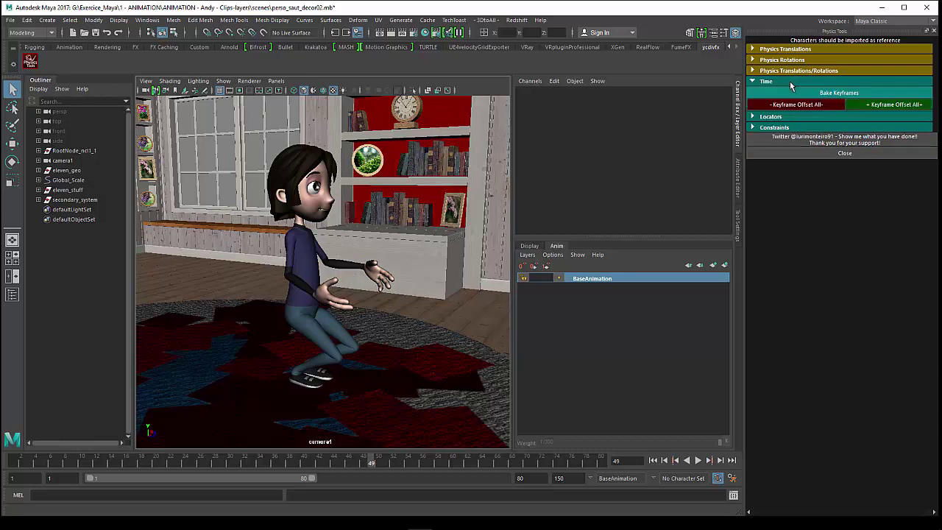
pyautogui.click(790, 84)
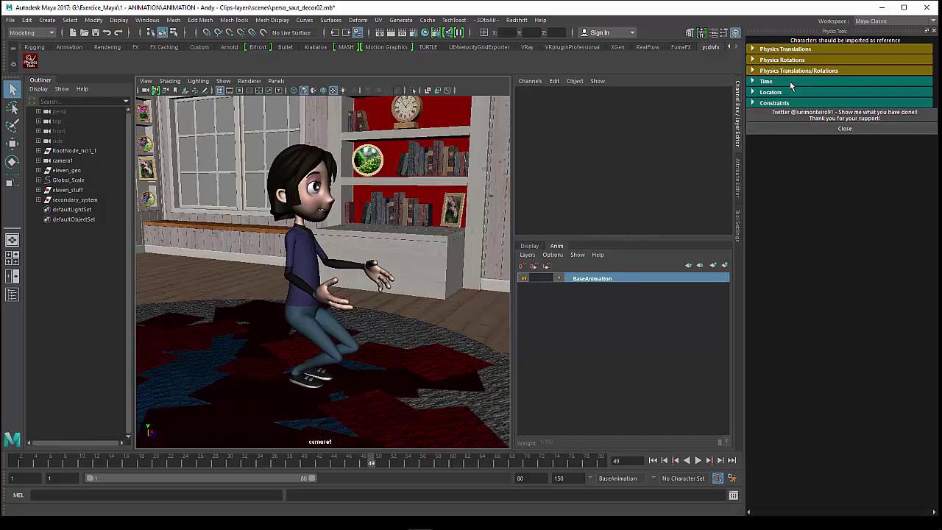
pyautogui.click(783, 93)
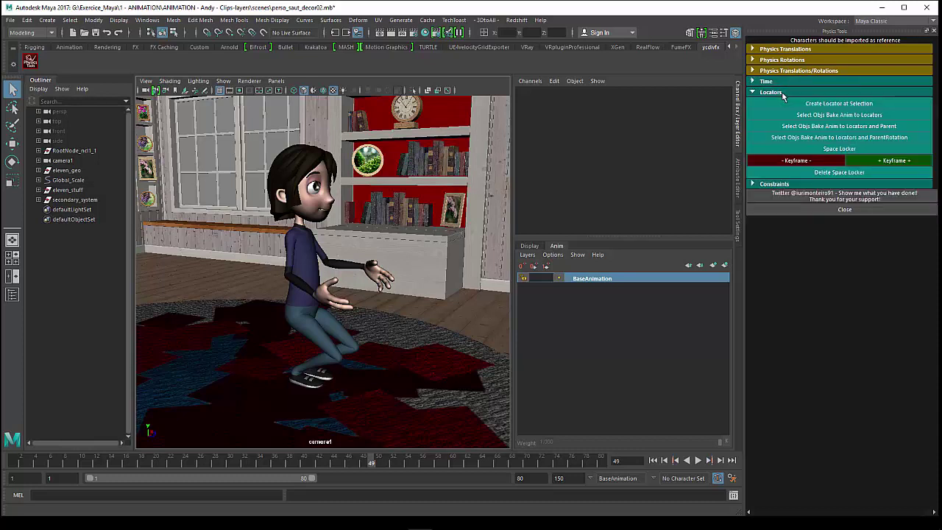
pyautogui.click(782, 92)
pyautogui.click(783, 104)
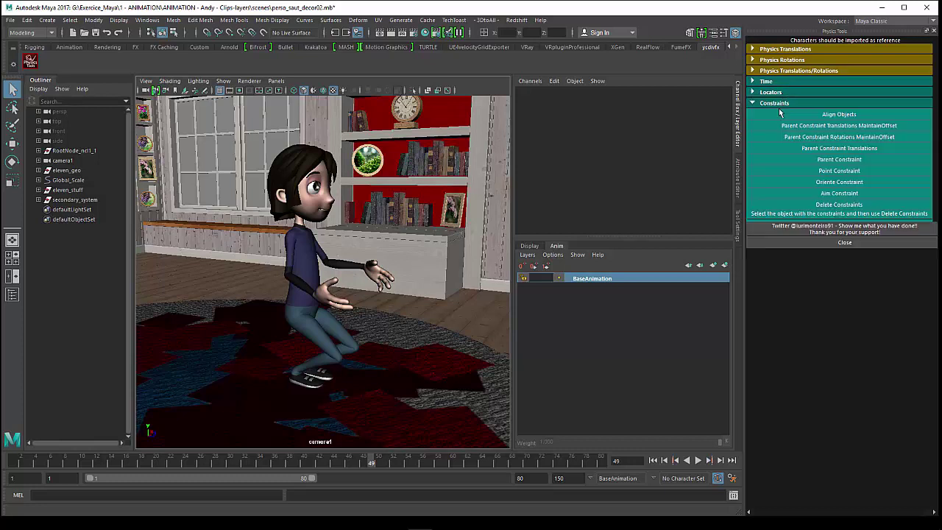
pyautogui.click(784, 107)
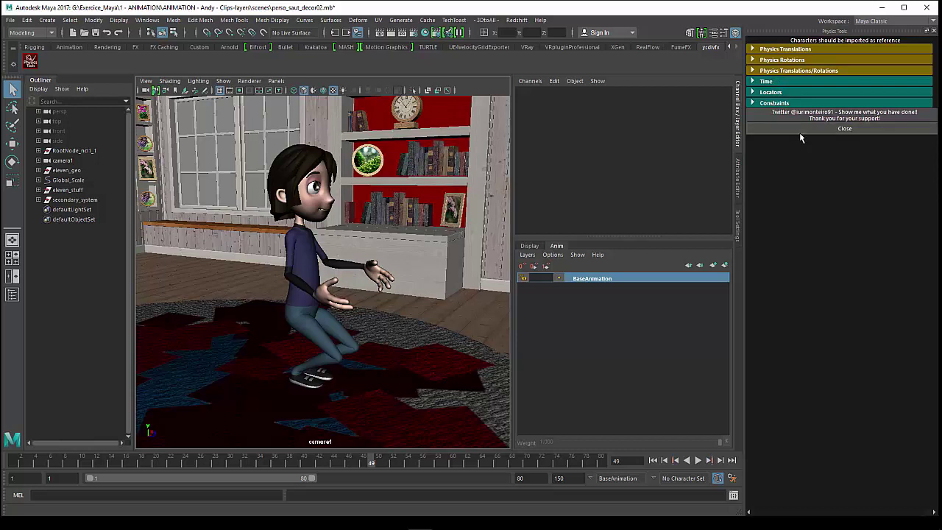
pyautogui.click(772, 50)
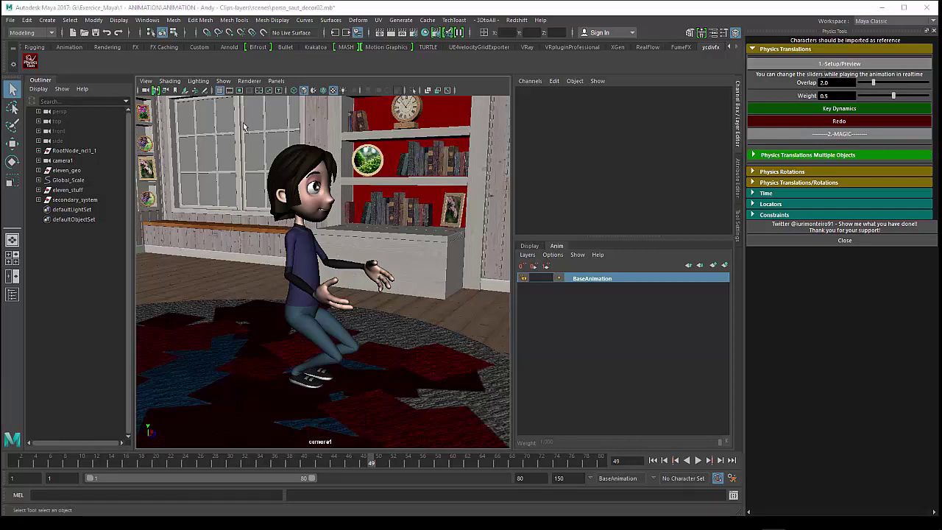
# Show all object types in the viewport, zoom in on the character, and select body_control.
pyautogui.click(223, 80)
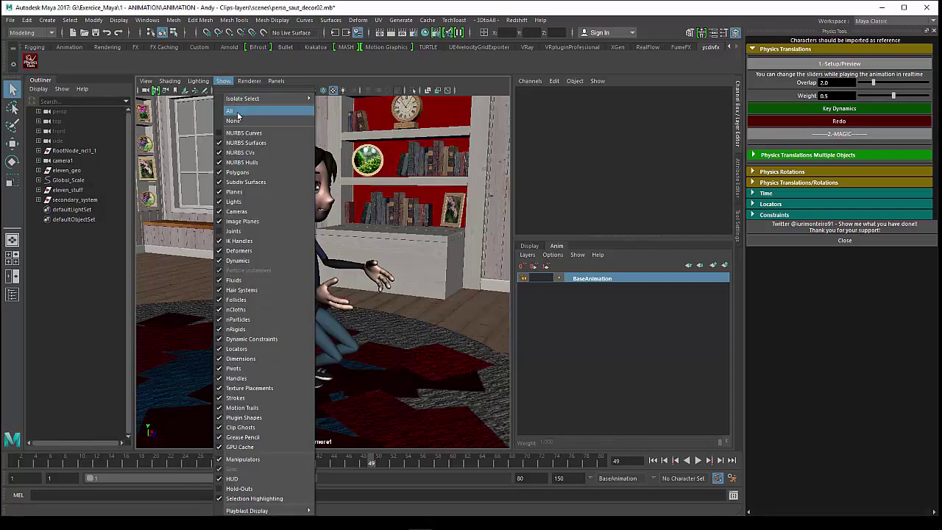
pyautogui.click(238, 113)
pyautogui.keyDown('alt'); pyautogui.moveTo(330, 317); pyautogui.dragTo(294, 315); pyautogui.keyUp('alt')
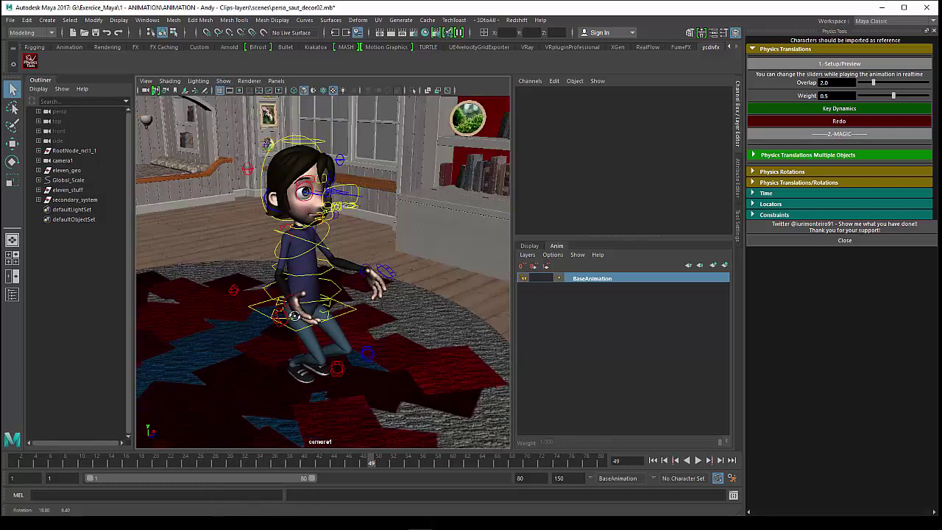
pyautogui.scroll(1, 294, 315)
pyautogui.scroll(1, 293, 316)
pyautogui.scroll(1, 290, 318)
pyautogui.scroll(1, 281, 326)
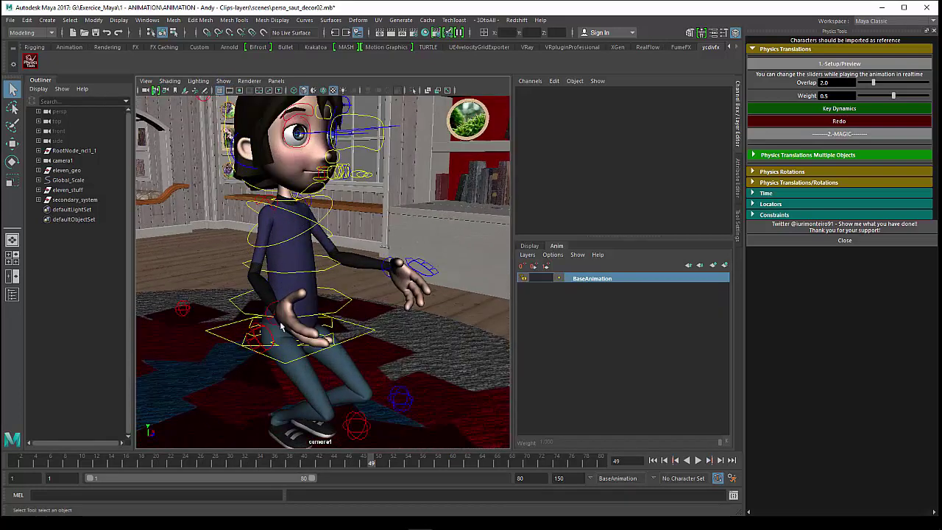
pyautogui.click(223, 338)
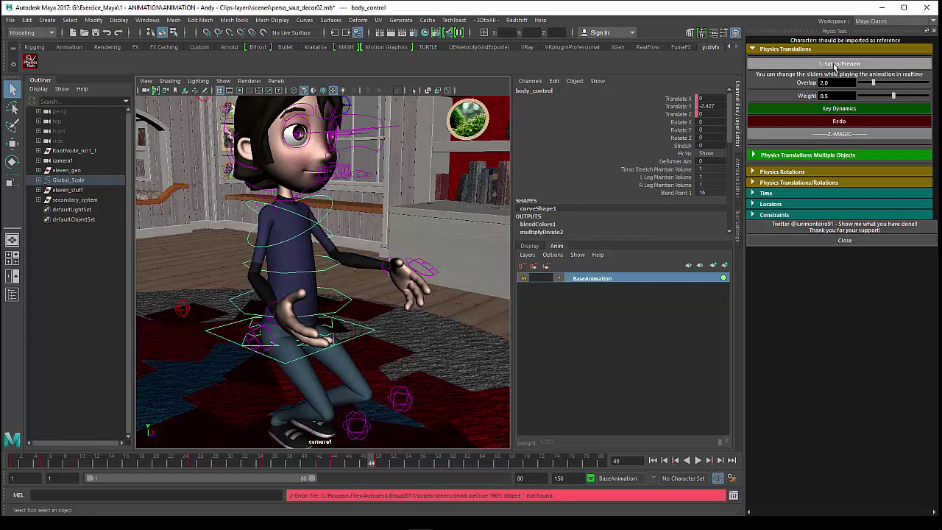
# Apply the Physics Translations preview to body_control and expand Physics_grp in the Outliner.
pyautogui.click(833, 65)
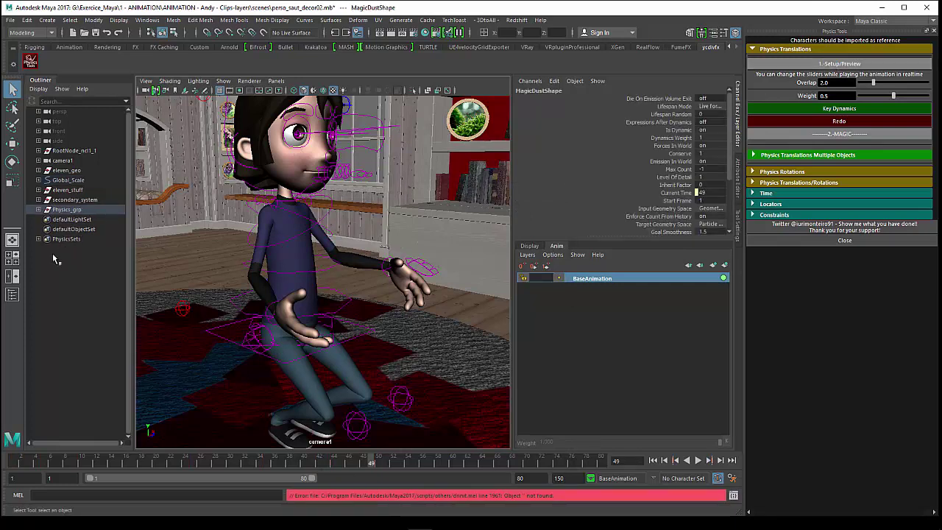
pyautogui.click(38, 210)
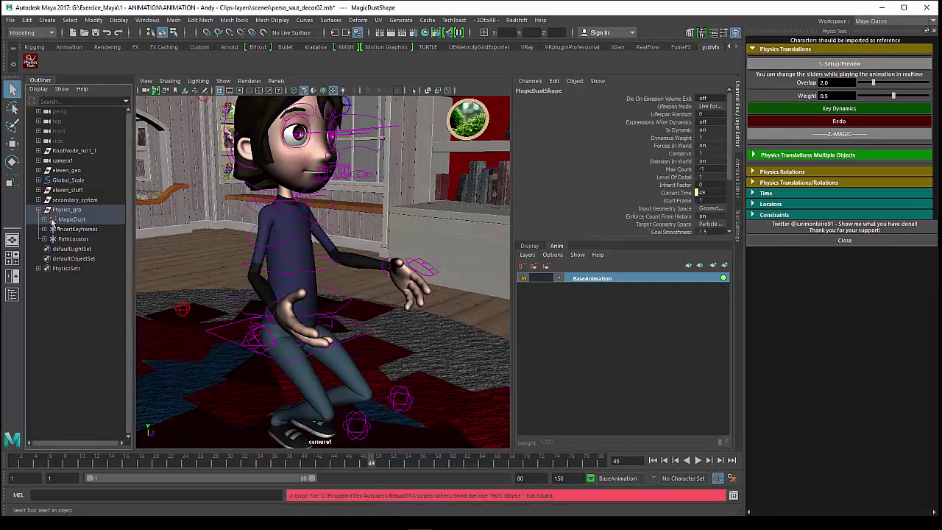
pyautogui.click(64, 210)
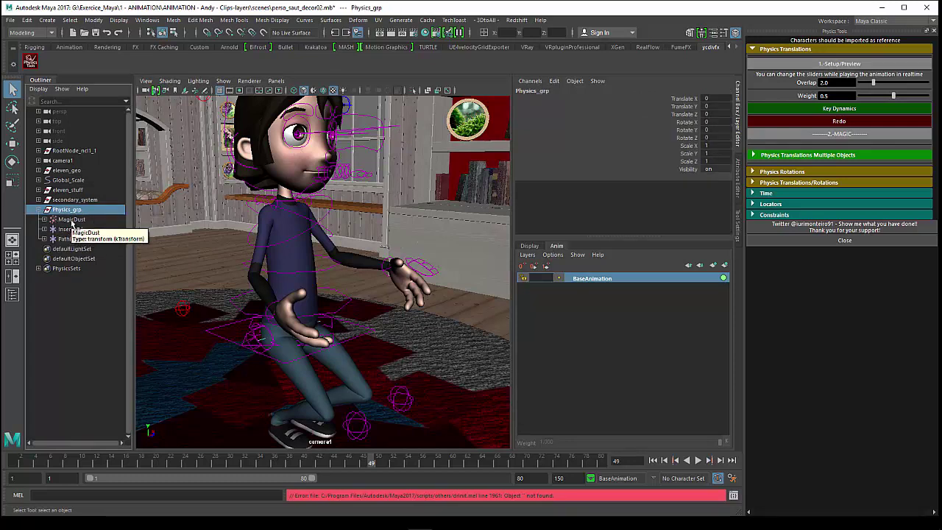
# Inspect MagicDust, InsertKeyframes and PathLocator in turn, ending with MagicDust selected.
pyautogui.click(71, 222)
pyautogui.click(75, 229)
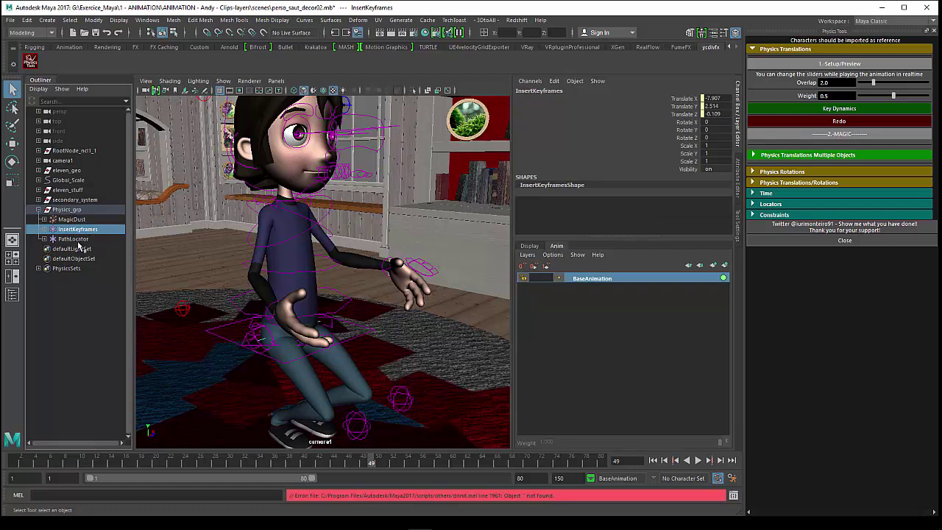
pyautogui.click(78, 240)
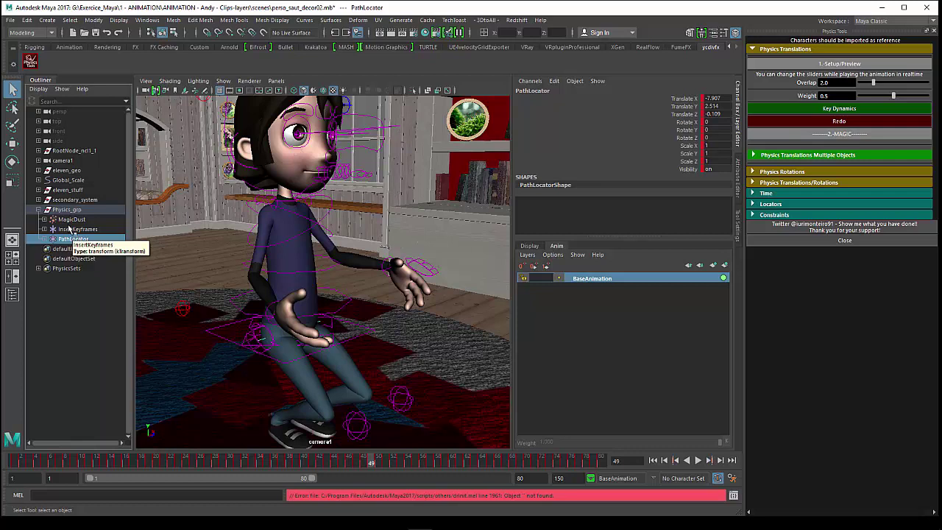
pyautogui.click(44, 229)
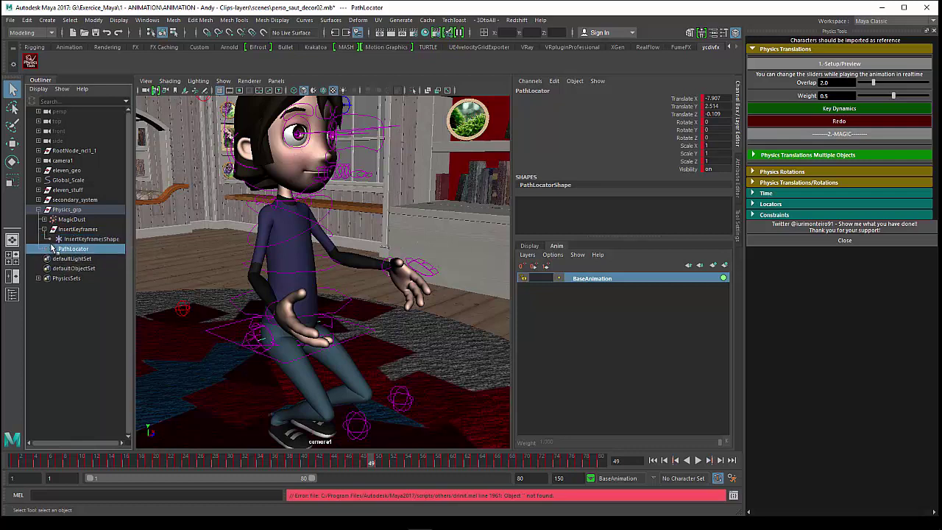
pyautogui.click(44, 230)
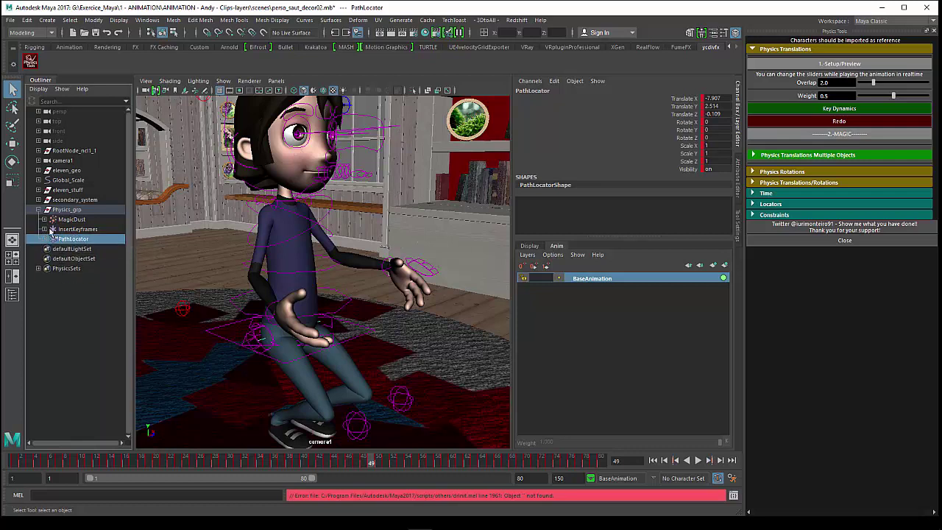
pyautogui.click(68, 220)
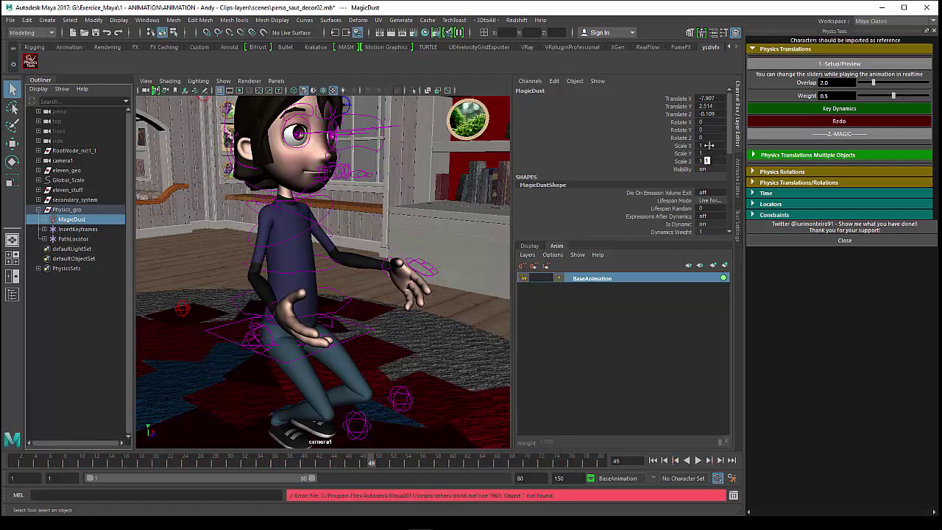
# Scroll through the MagicDustShape attributes in the Channel Box, then rewind to frame 1.
pyautogui.moveTo(727, 135); pyautogui.dragTo(733, 218)
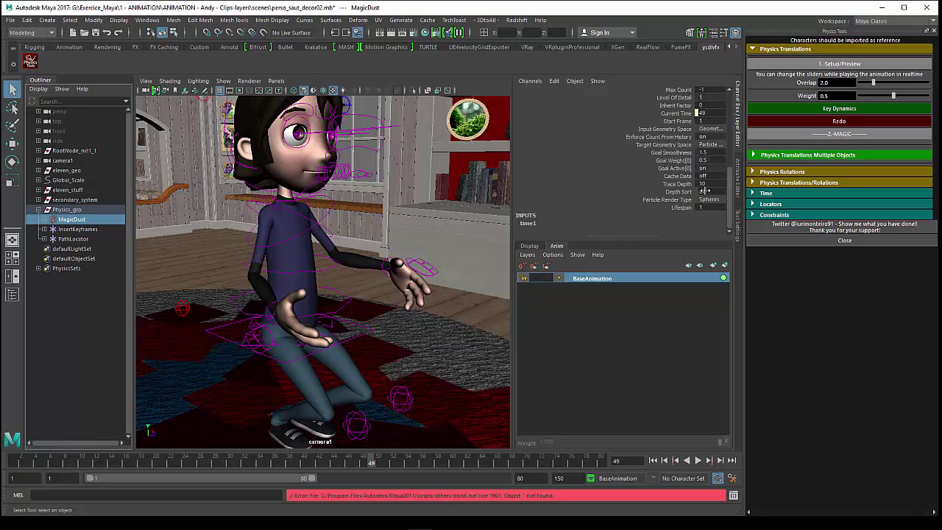
pyautogui.moveTo(731, 206); pyautogui.dragTo(731, 180)
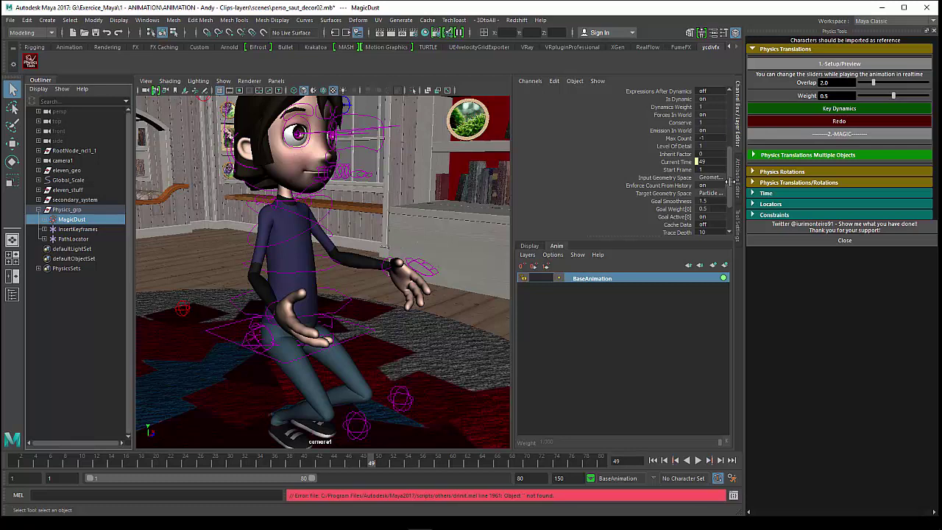
pyautogui.scroll(-3, 729, 182)
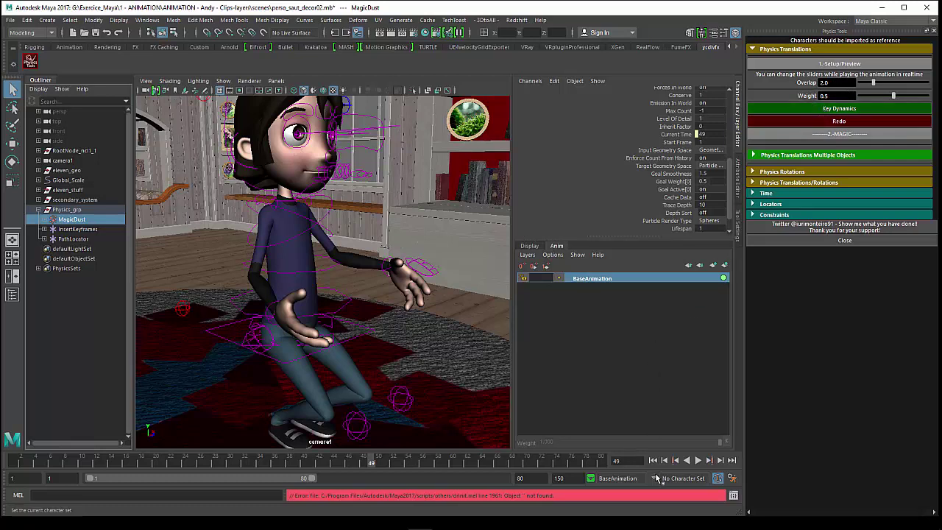
pyautogui.click(654, 461)
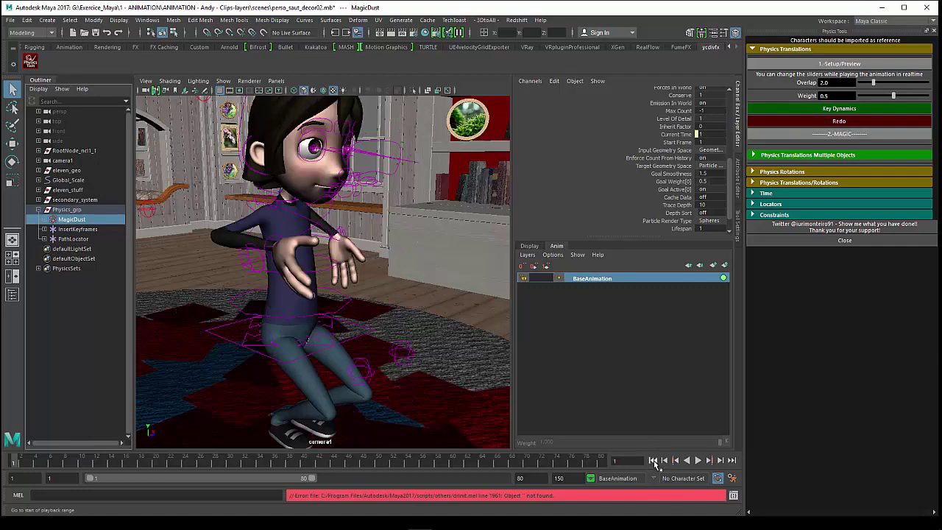
pyautogui.moveTo(320, 391)
pyautogui.keyDown('alt'); pyautogui.mouseDown()
pyautogui.moveTo(334, 391)
pyautogui.moveTo(304, 395)
pyautogui.mouseUp(); pyautogui.keyUp('alt')
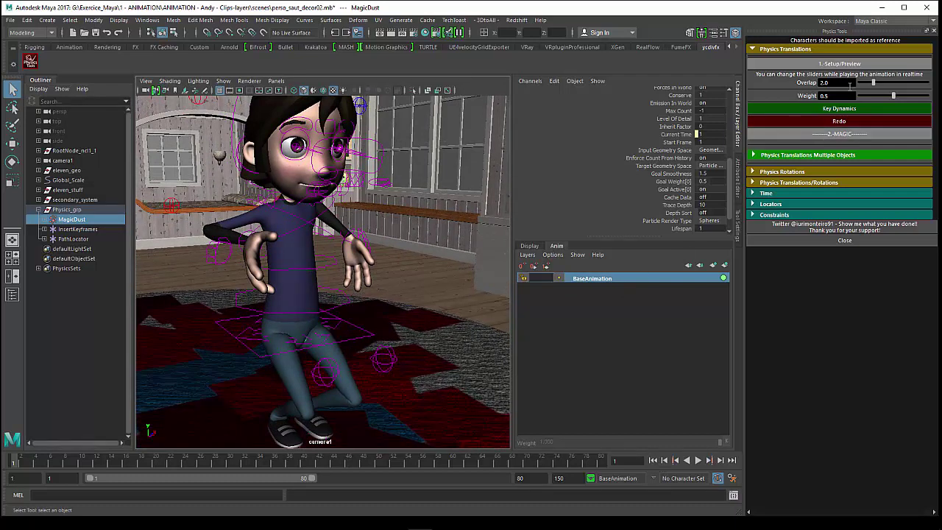
# Try baking the dynamics to keys with Key Dynamics twice; it fails with 'Object not found'.
pyautogui.click(834, 111)
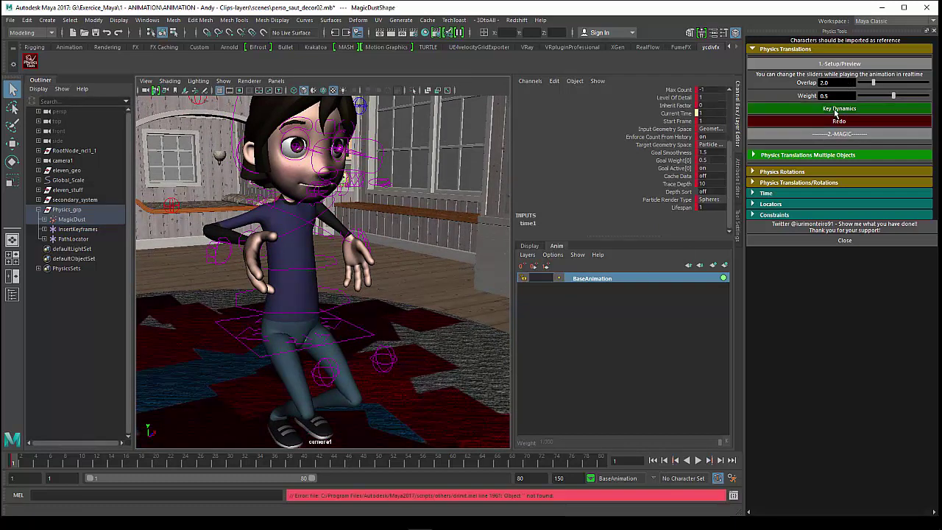
pyautogui.click(835, 110)
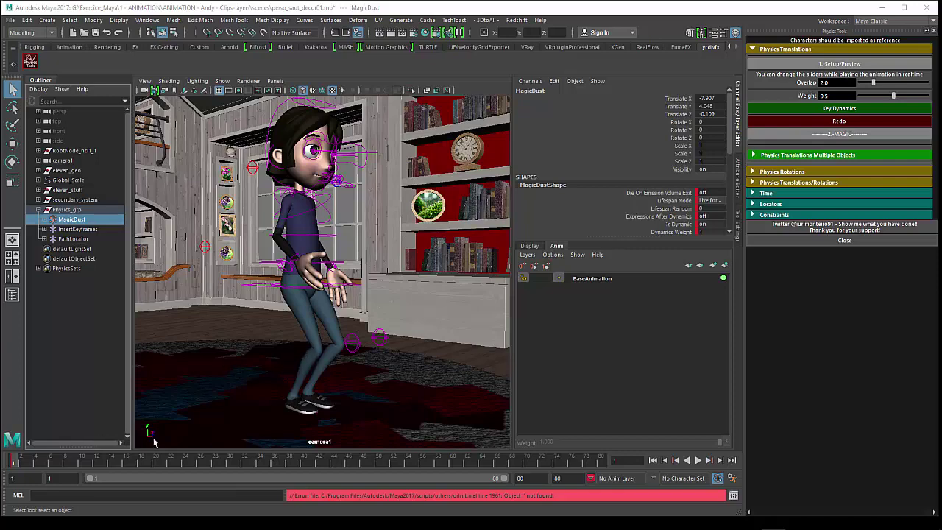
# Play the jump forward and stop at frame 56 to check the overlap motion.
pyautogui.click(697, 460)
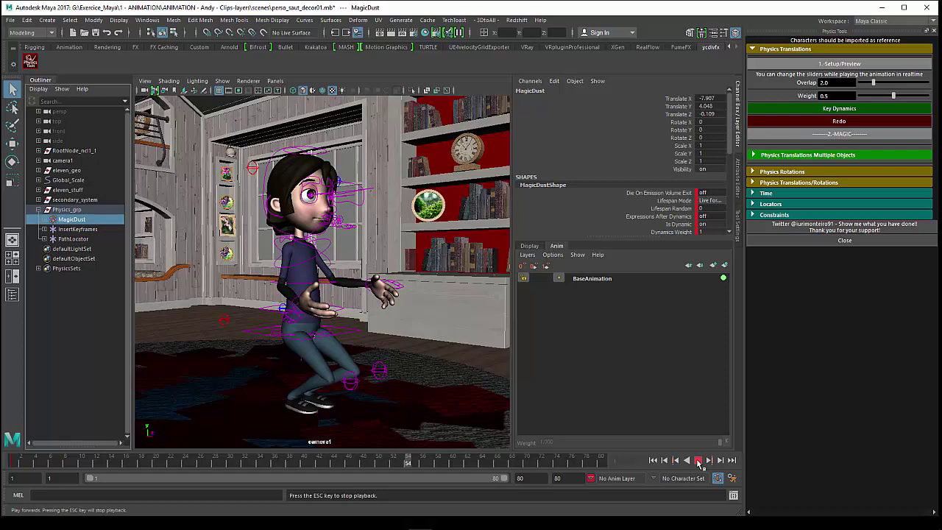
pyautogui.click(698, 461)
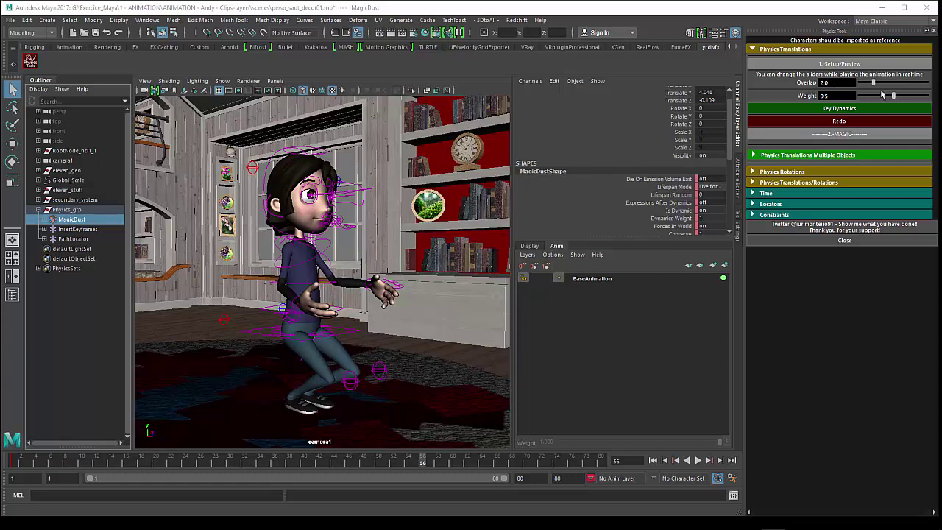
# Lower the Physics Tools Overlap value to 1.2.
pyautogui.moveTo(853, 82); pyautogui.dragTo(806, 82)
pyautogui.write('1')
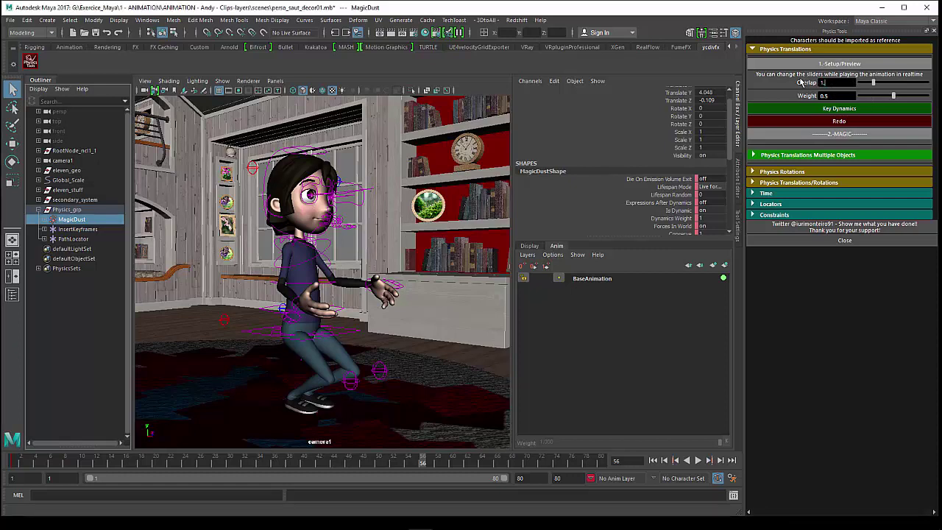
pyautogui.write('5')
pyautogui.press('Return')
# Replay the jump from the first frame, then collapse Physics_grp in the Outliner.
pyautogui.click(652, 460)
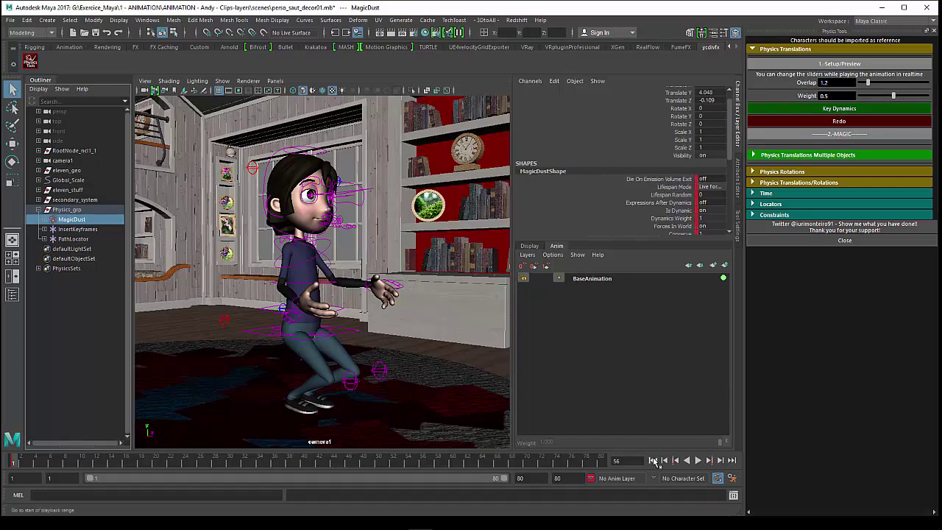
pyautogui.click(697, 460)
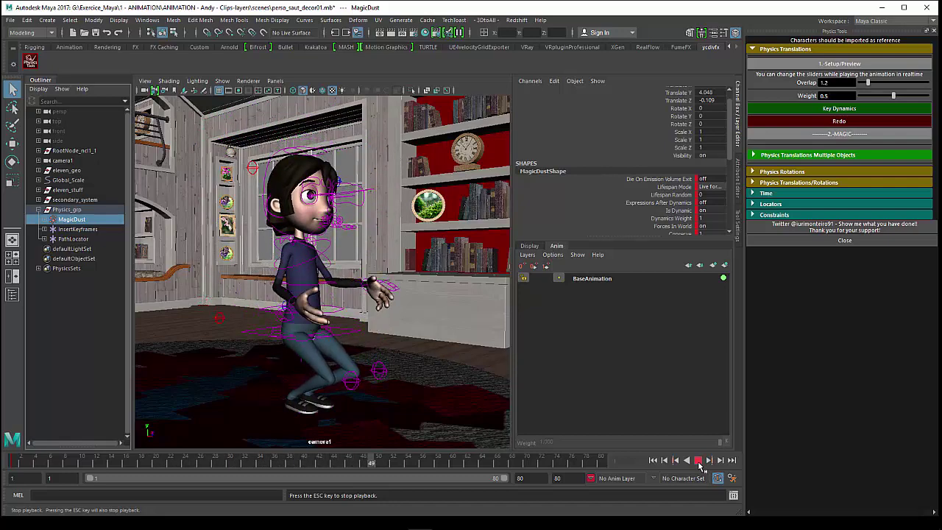
pyautogui.click(698, 461)
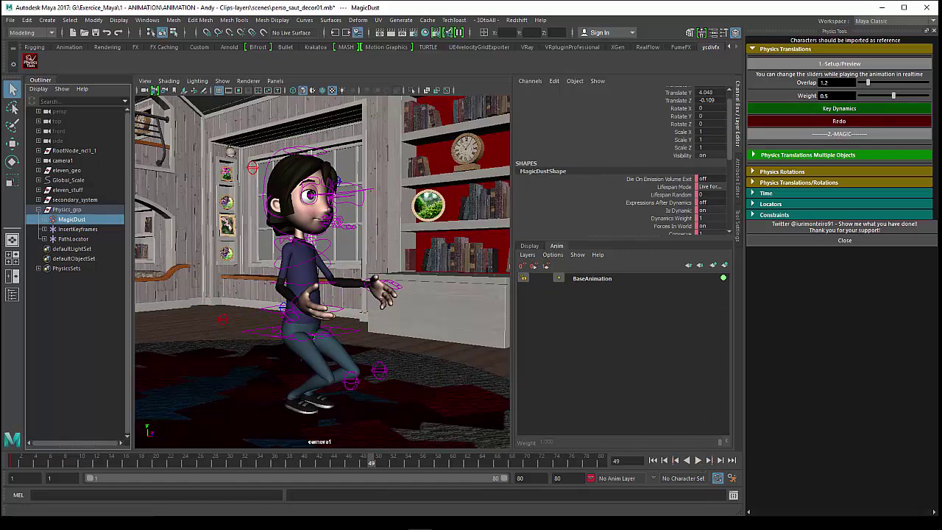
pyautogui.press('Return')
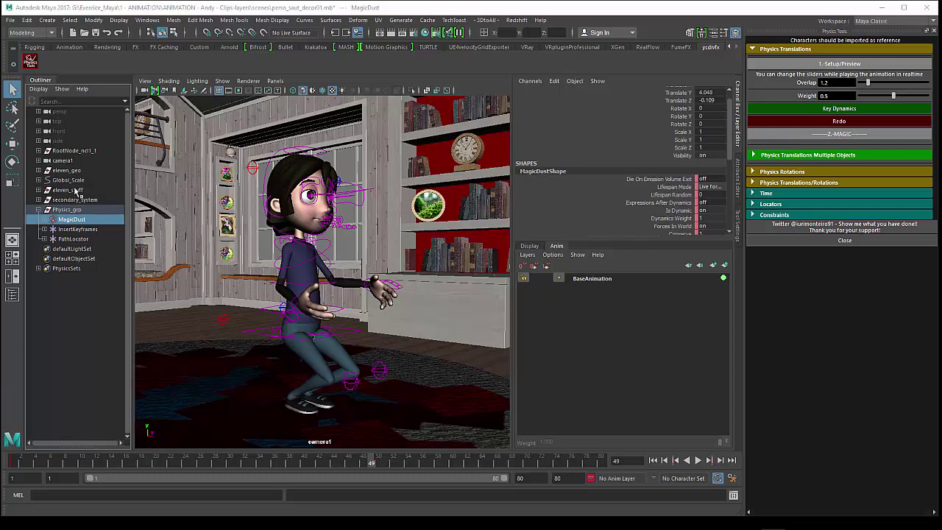
pyautogui.click(59, 210)
pyautogui.click(39, 210)
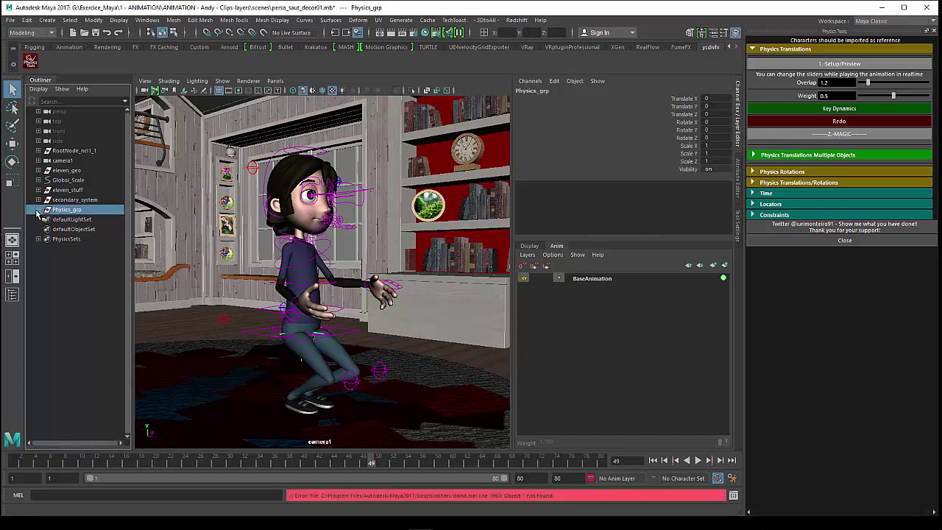
# Clear the physics setup and rebuild the physics preview on the rig's body control.
pyautogui.click(816, 129)
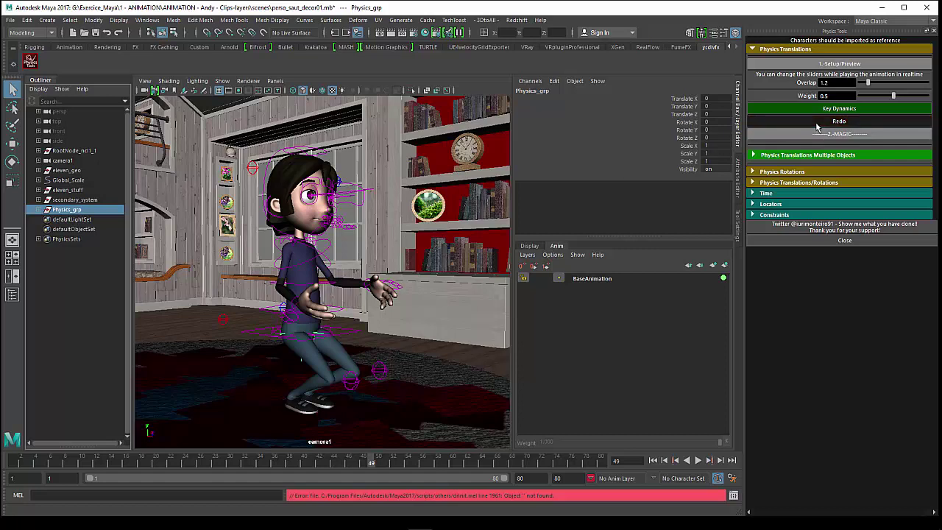
pyautogui.click(820, 120)
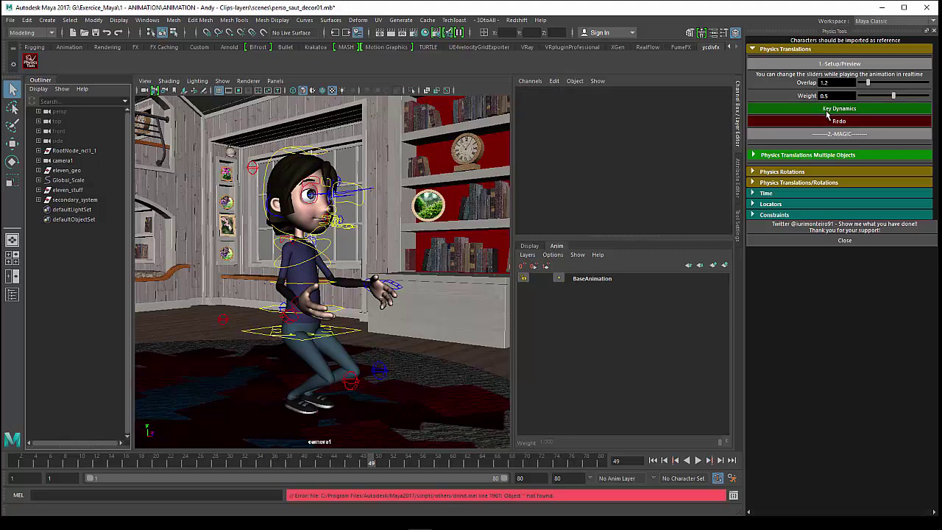
pyautogui.click(252, 336)
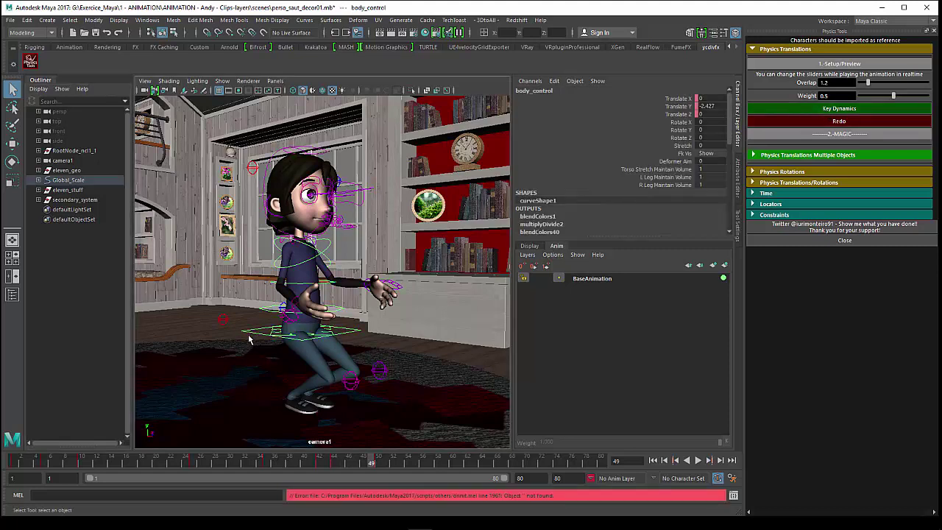
pyautogui.click(829, 65)
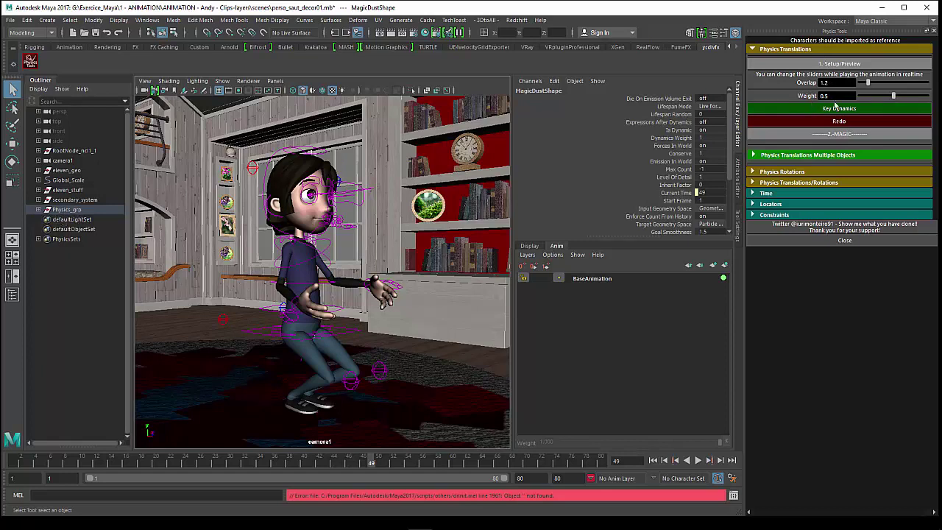
# Play the jump from the start to preview the overlap, then rewind to frame 1.
pyautogui.click(652, 460)
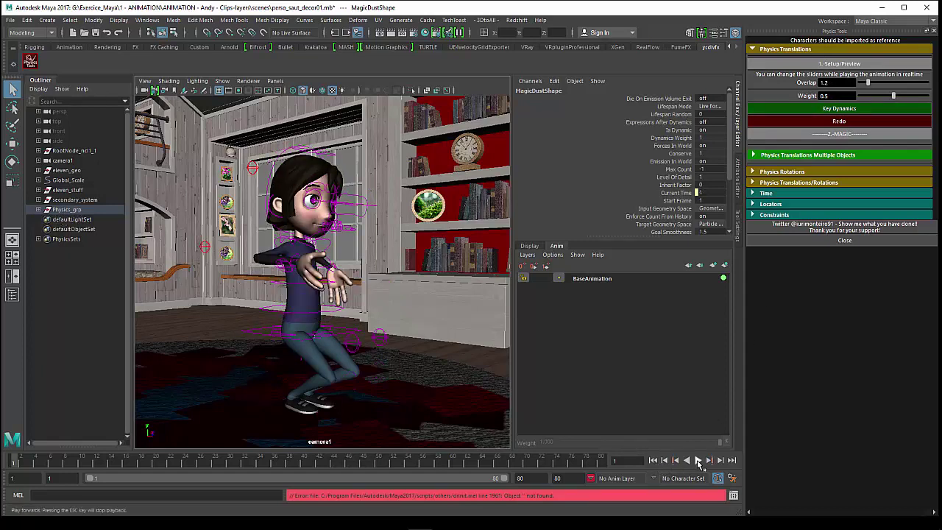
pyautogui.click(698, 460)
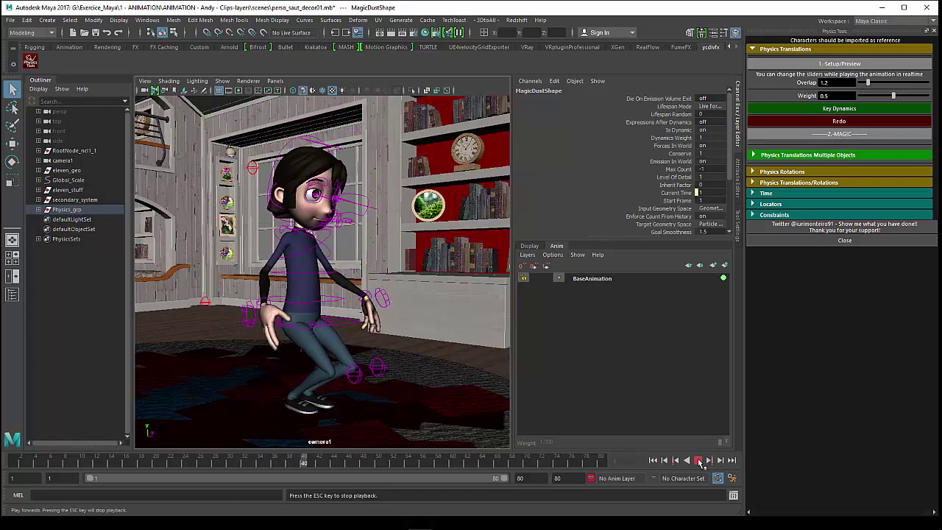
pyautogui.click(699, 460)
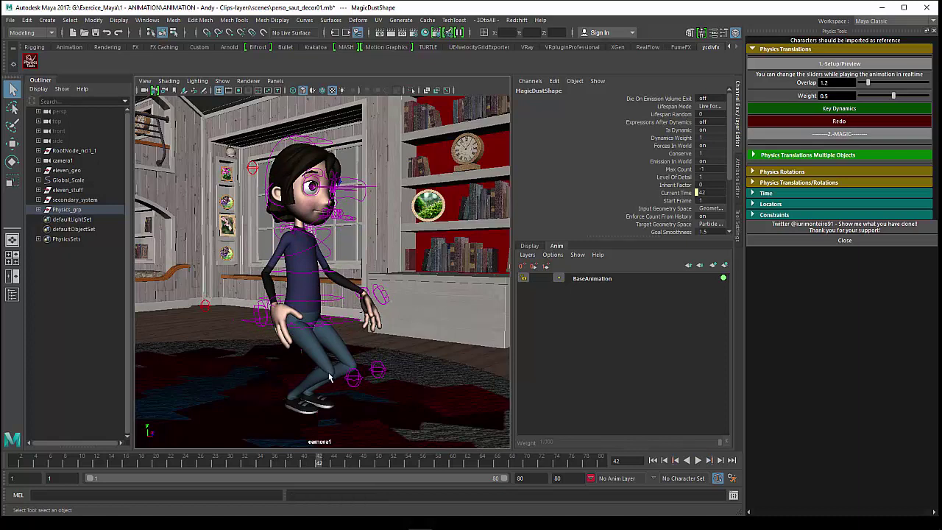
pyautogui.click(653, 460)
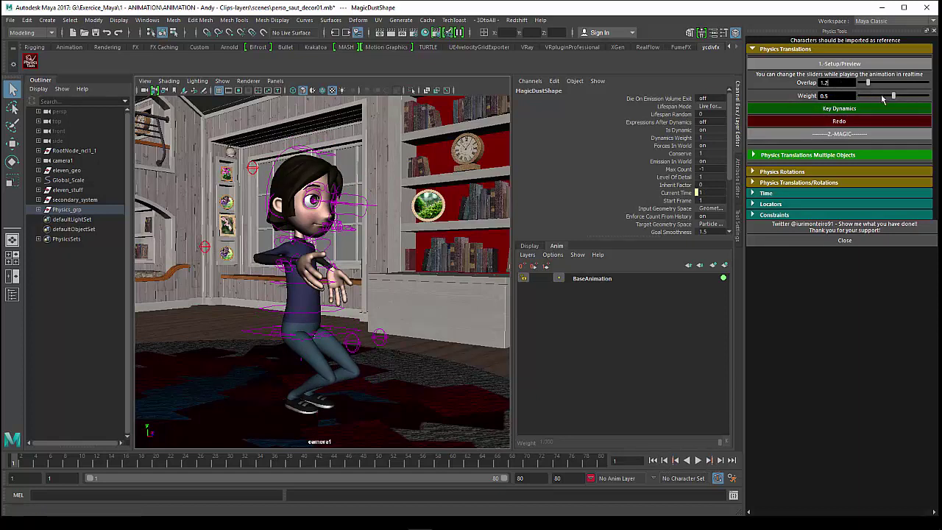
# Raise the overlap Weight to 1.0 and preview the jump.
pyautogui.moveTo(894, 96); pyautogui.dragTo(925, 95)
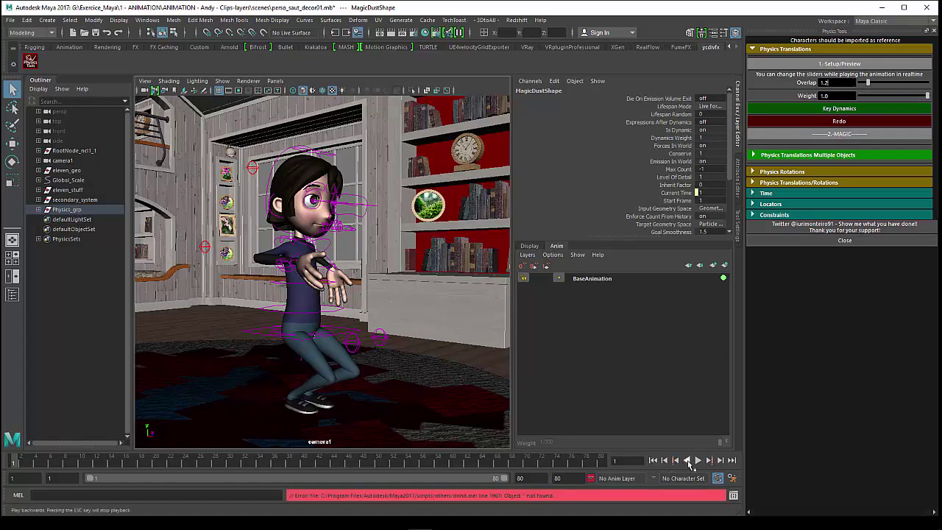
pyautogui.click(697, 461)
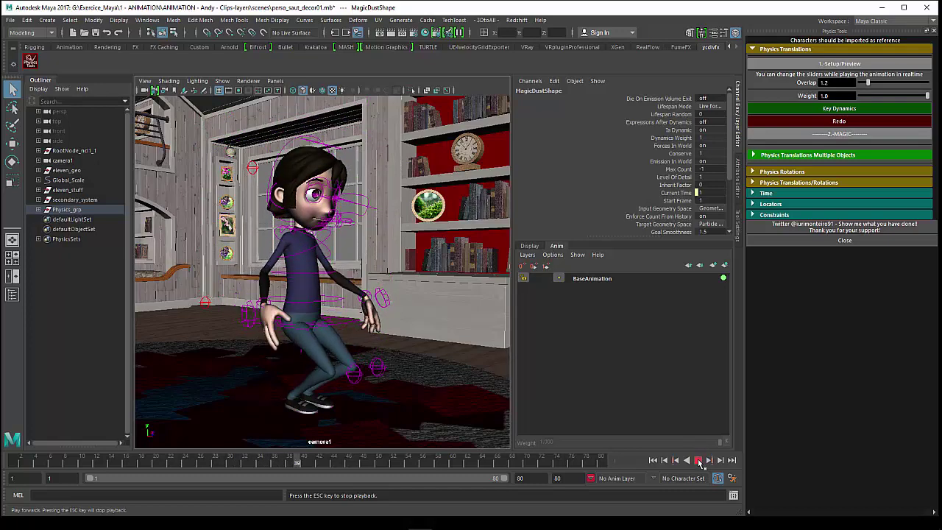
pyautogui.click(699, 462)
pyautogui.write('0.1')
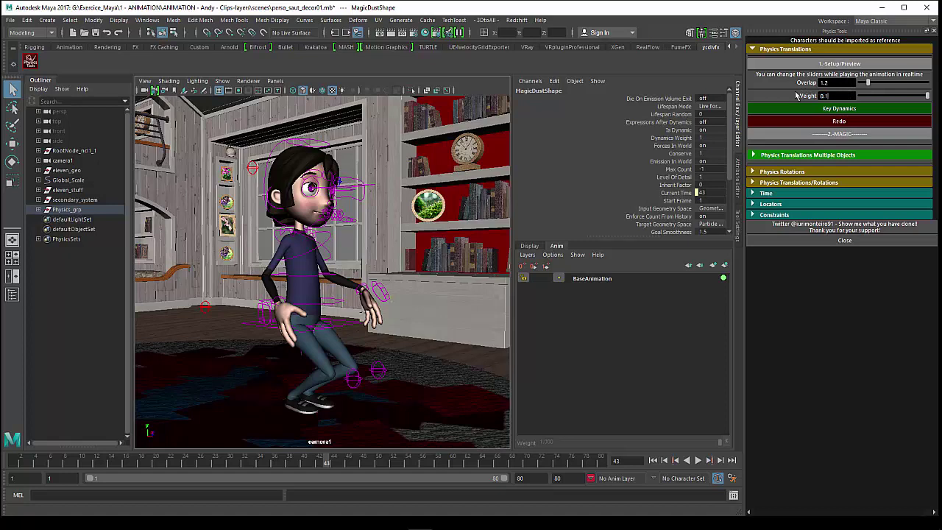
# Apply Weight 0.1, replay the jump from the start, and begin entering Overlap 2.5.
pyautogui.press('Return')
pyautogui.click(652, 460)
pyautogui.click(698, 461)
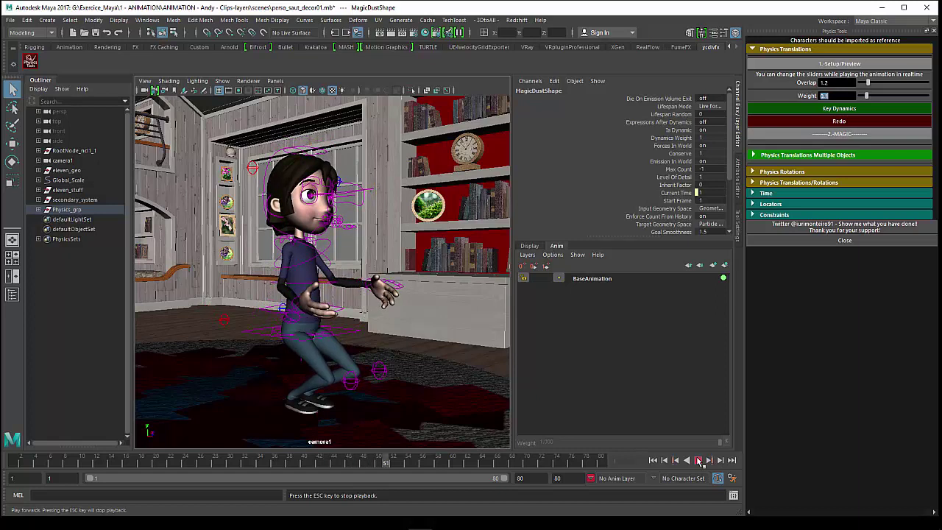
pyautogui.click(699, 460)
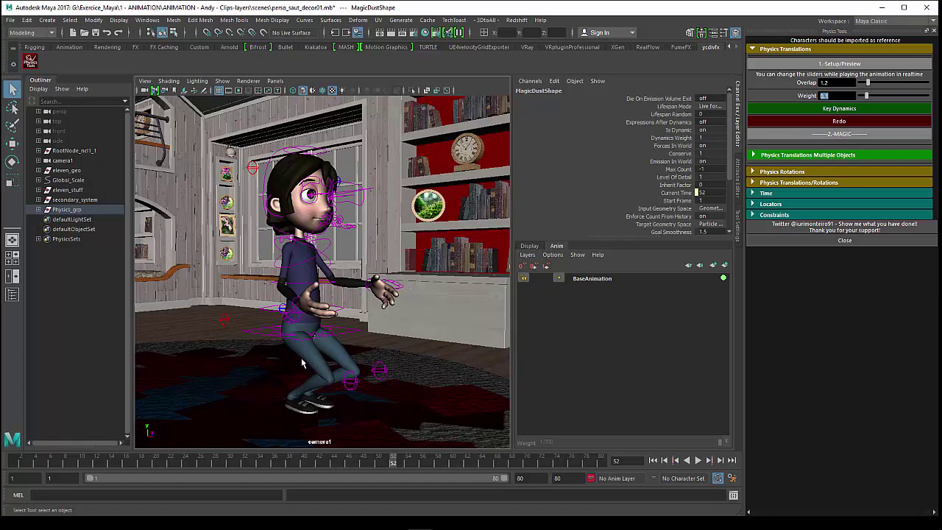
pyautogui.click(849, 84)
pyautogui.write('2.5')
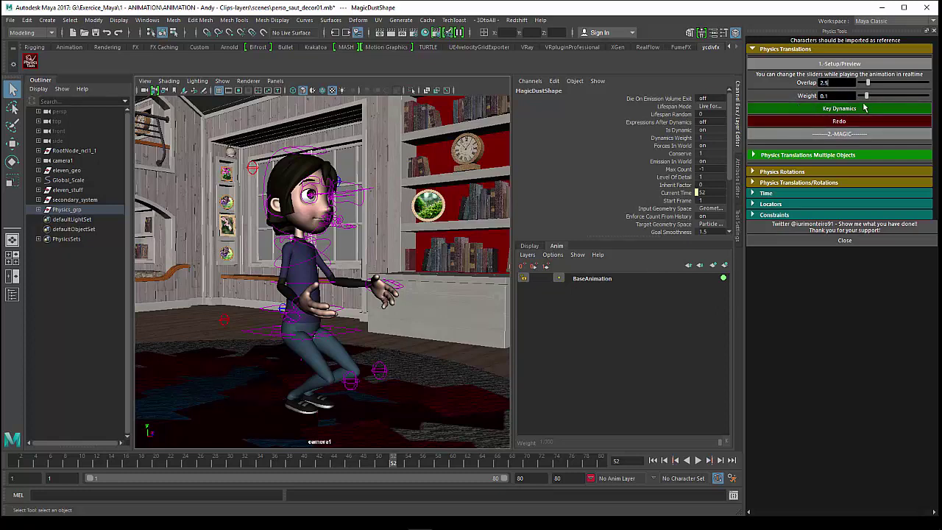
# Apply Overlap 2.5 and preview the jump from the first frame.
pyautogui.click(842, 83)
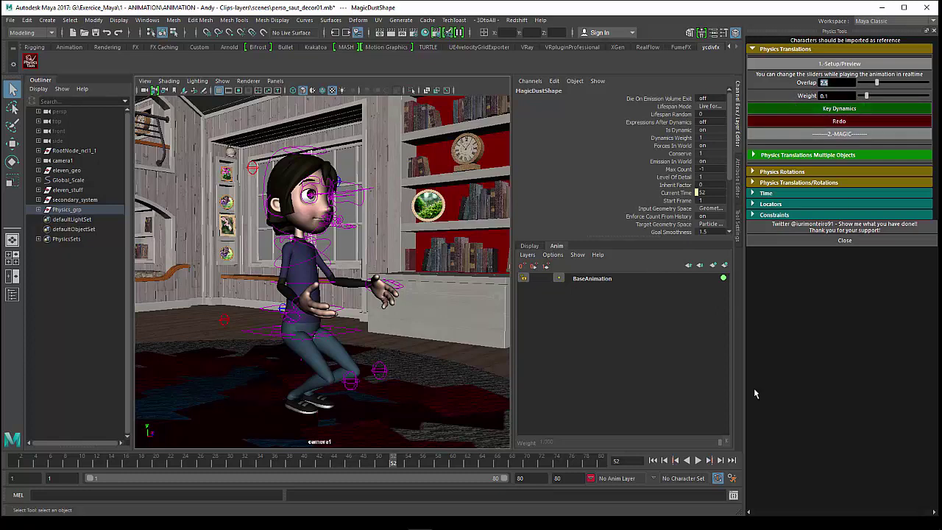
pyautogui.click(652, 460)
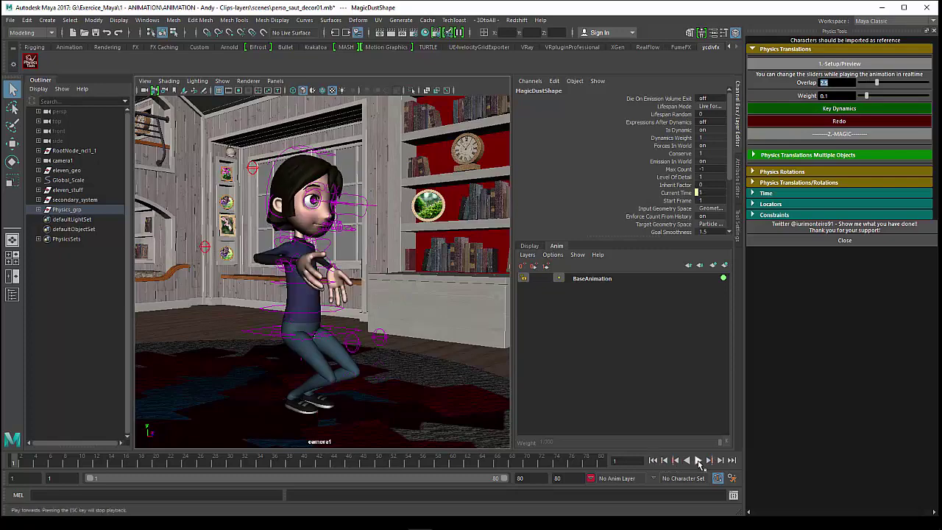
pyautogui.click(698, 460)
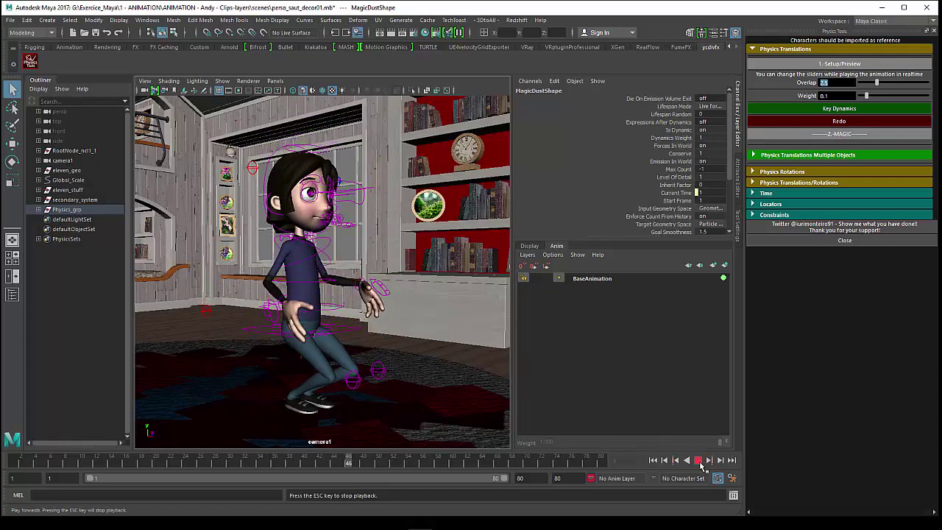
pyautogui.click(699, 461)
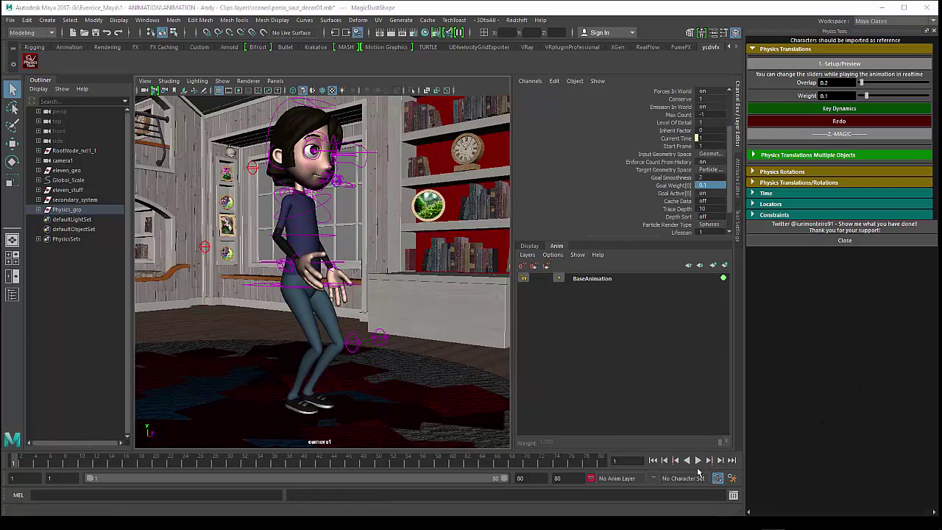
# Replay the jump while adjusting Overlap, stopping with it at 1.8.
pyautogui.click(697, 460)
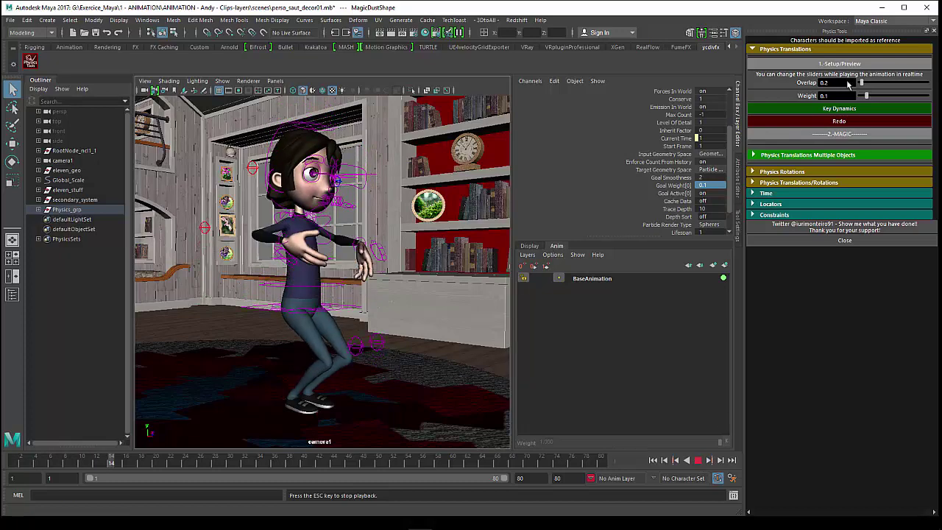
pyautogui.click(823, 83)
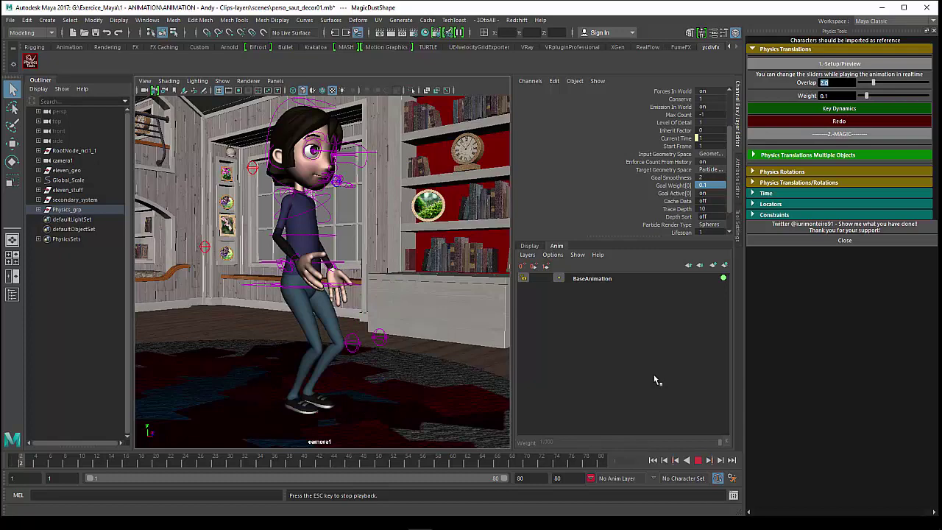
pyautogui.click(698, 460)
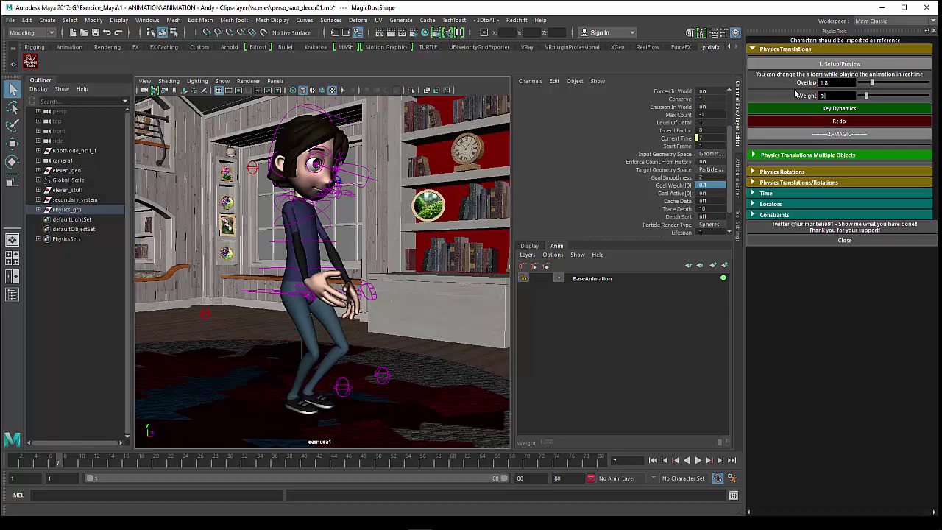
pyautogui.click(838, 95)
pyautogui.write('5')
# Enter Weight 0.5 and preview the jump, then drag Overlap up to 2.5 and replay.
pyautogui.press('Return')
pyautogui.press('Return')
pyautogui.hotkey('alt', 'v')
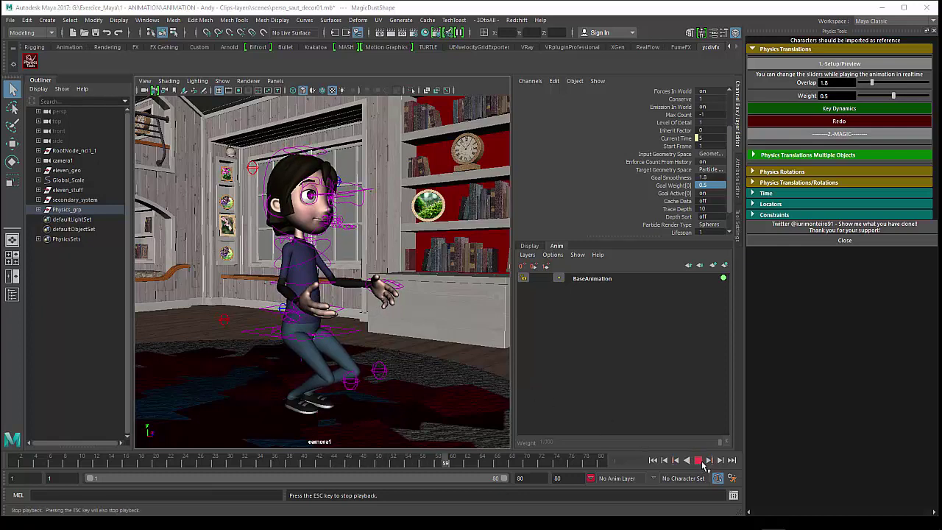
pyautogui.click(698, 461)
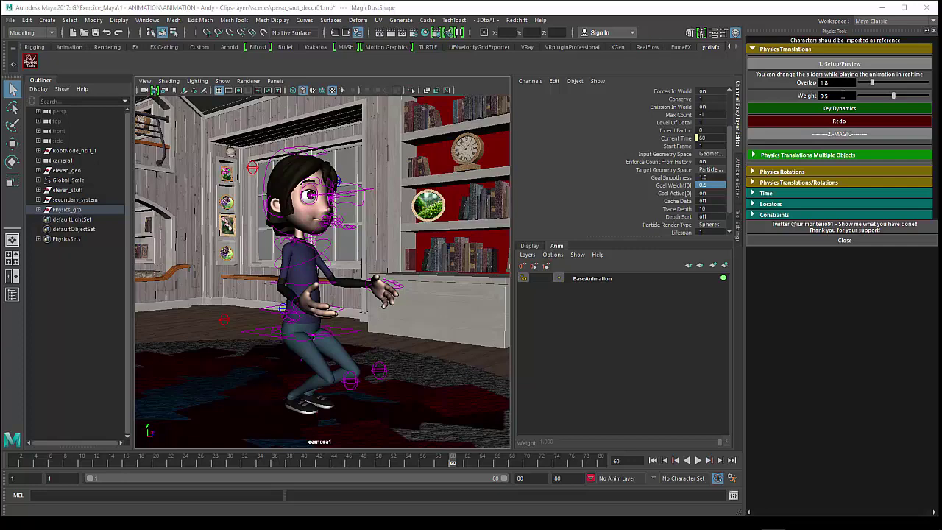
pyautogui.hotkey('alt', 'v')
pyautogui.moveTo(872, 82); pyautogui.dragTo(876, 83)
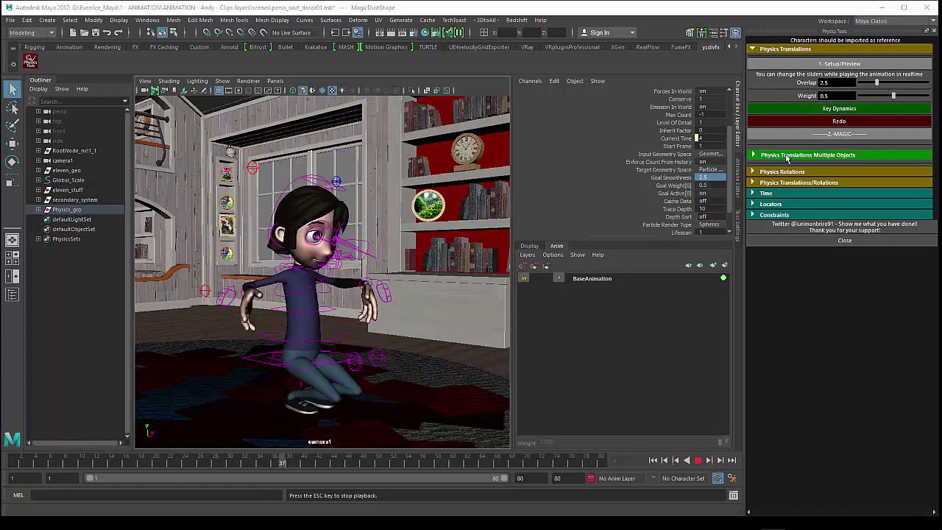
# Expand Physics Translations Multiple Objects, then briefly show and hide the Physics Rotations options.
pyautogui.click(787, 156)
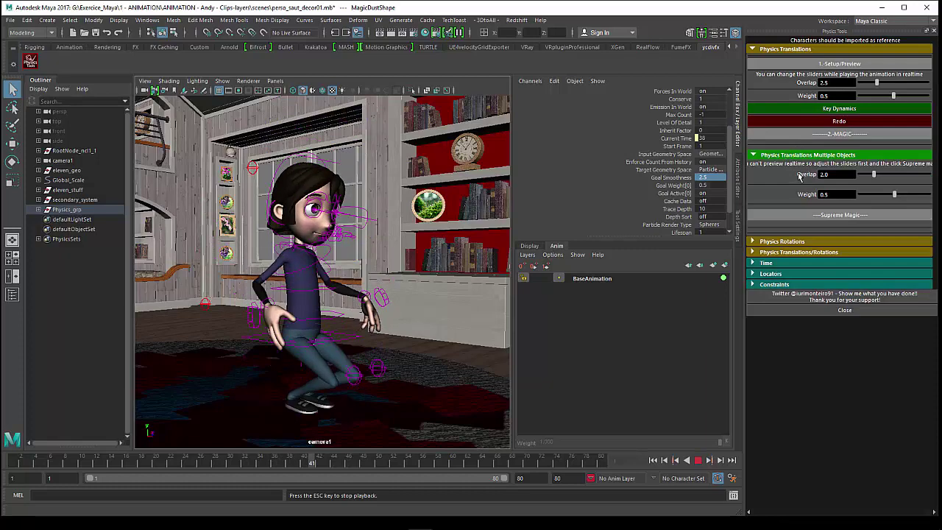
pyautogui.click(813, 243)
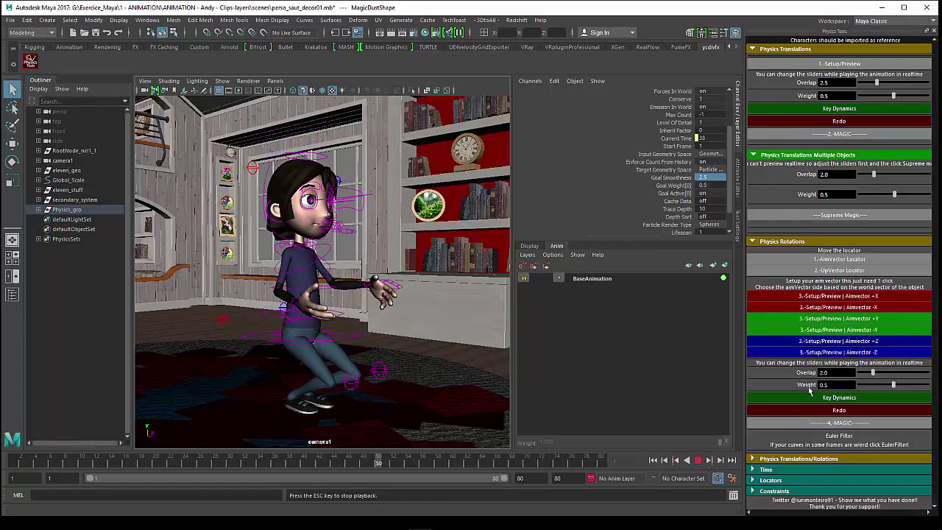
pyautogui.click(792, 243)
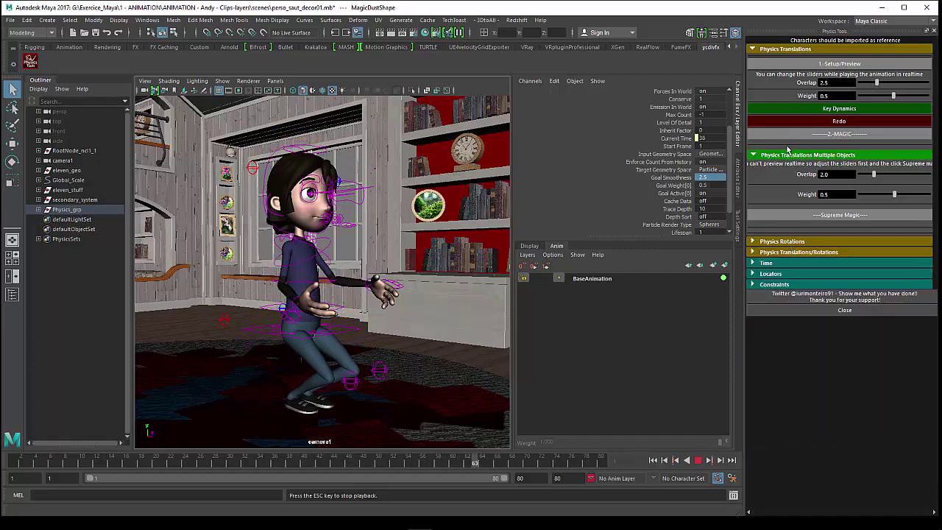